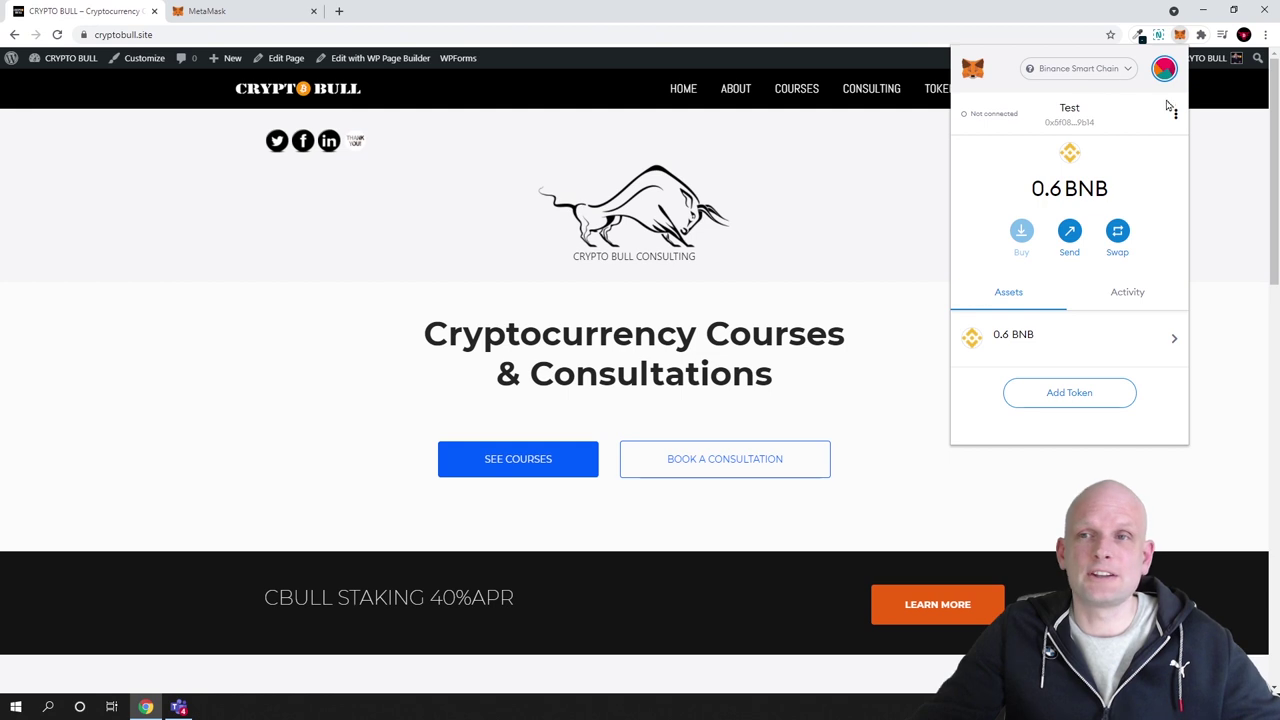
- Expand the MetaMask wallet into a full-page view
left_click(1176, 115)
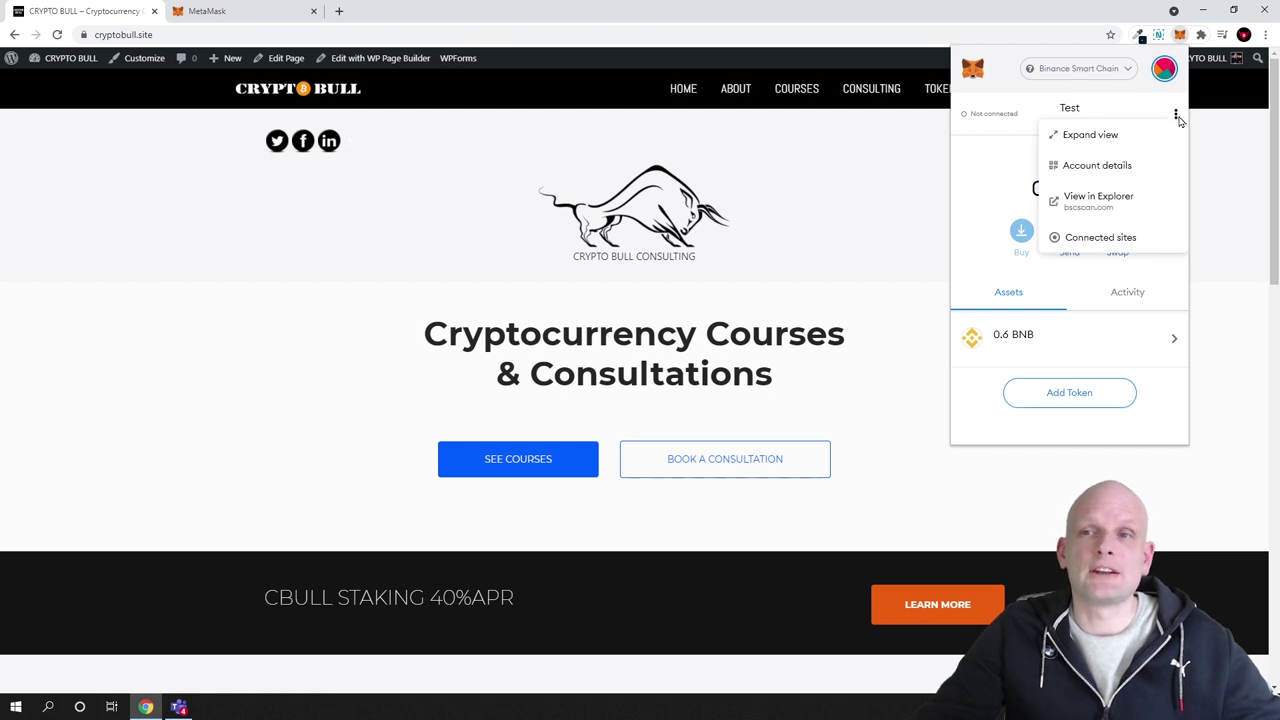
left_click(1100, 134)
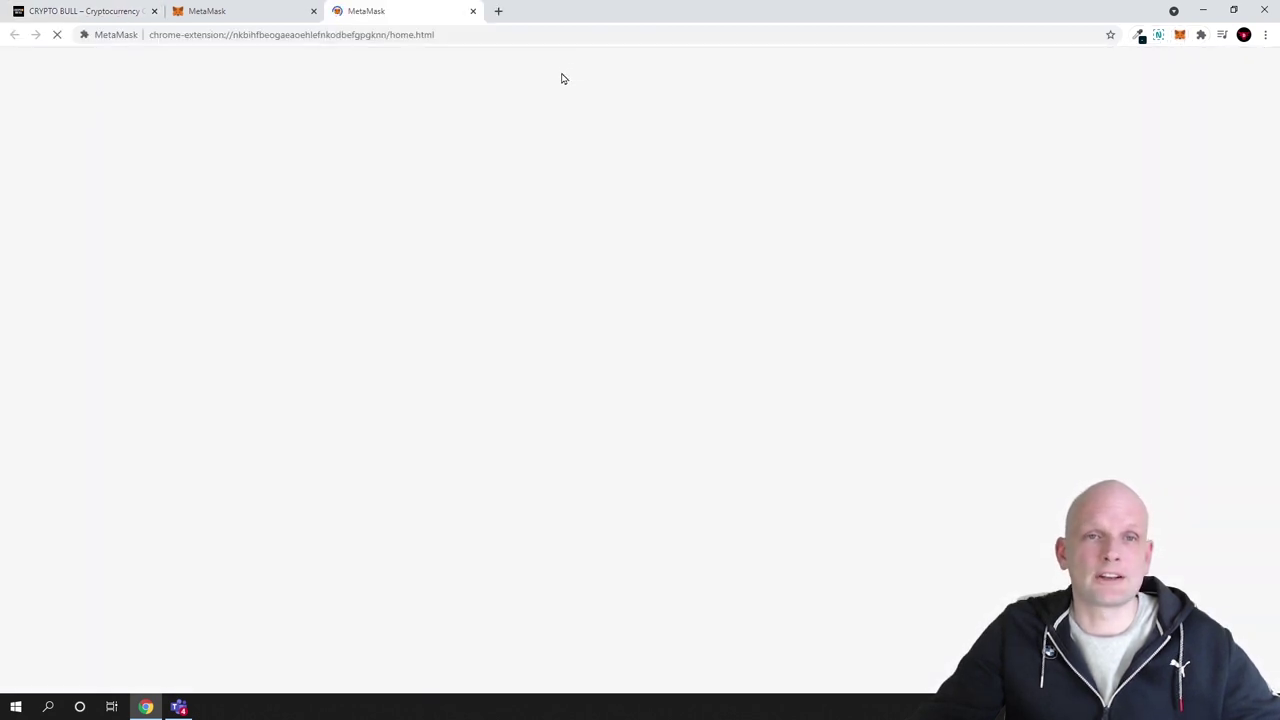
- Search Google for metamask in a new tab, view the official site's download options and supported browsers, and close that tab
left_click(498, 11)
left_click(494, 34)
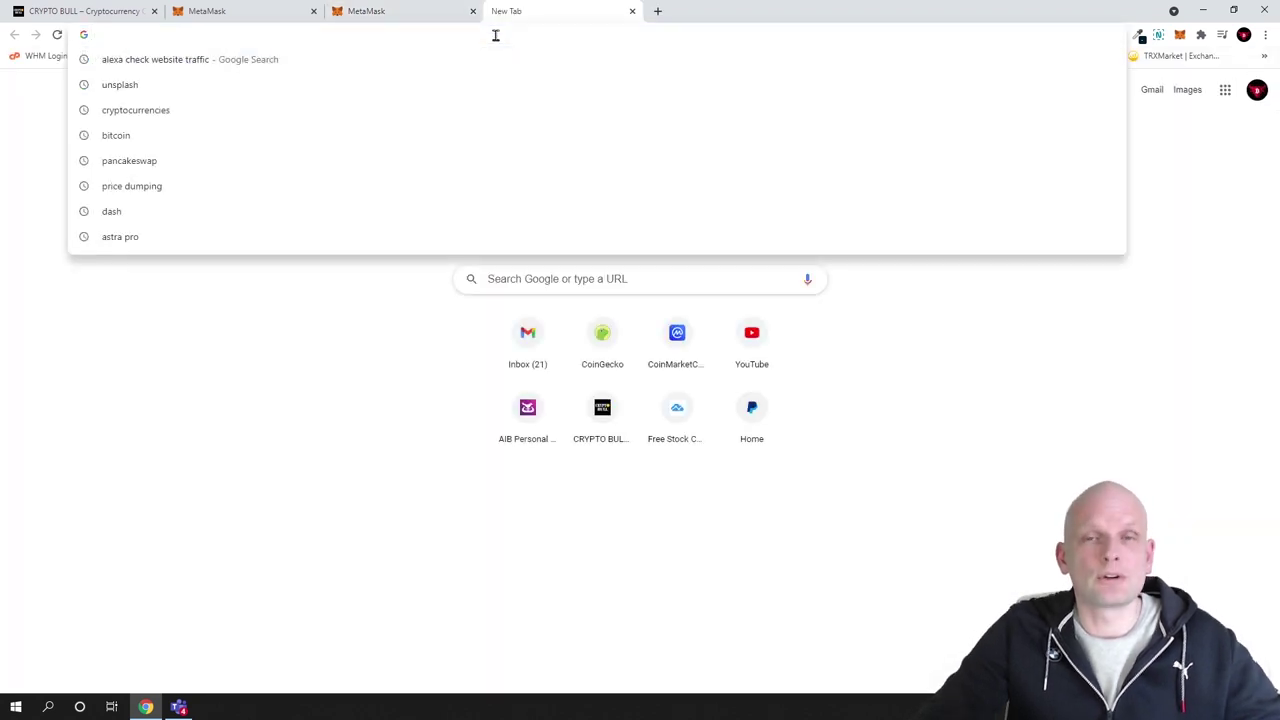
type("metamask")
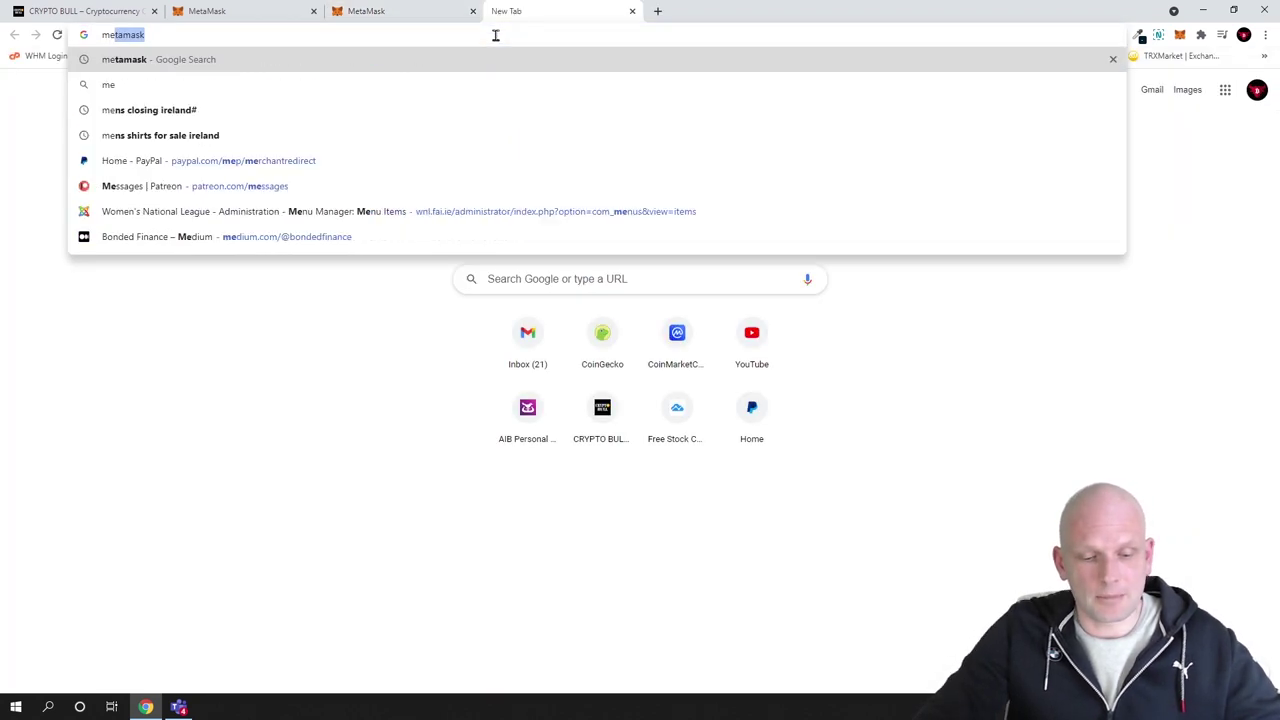
key("Return")
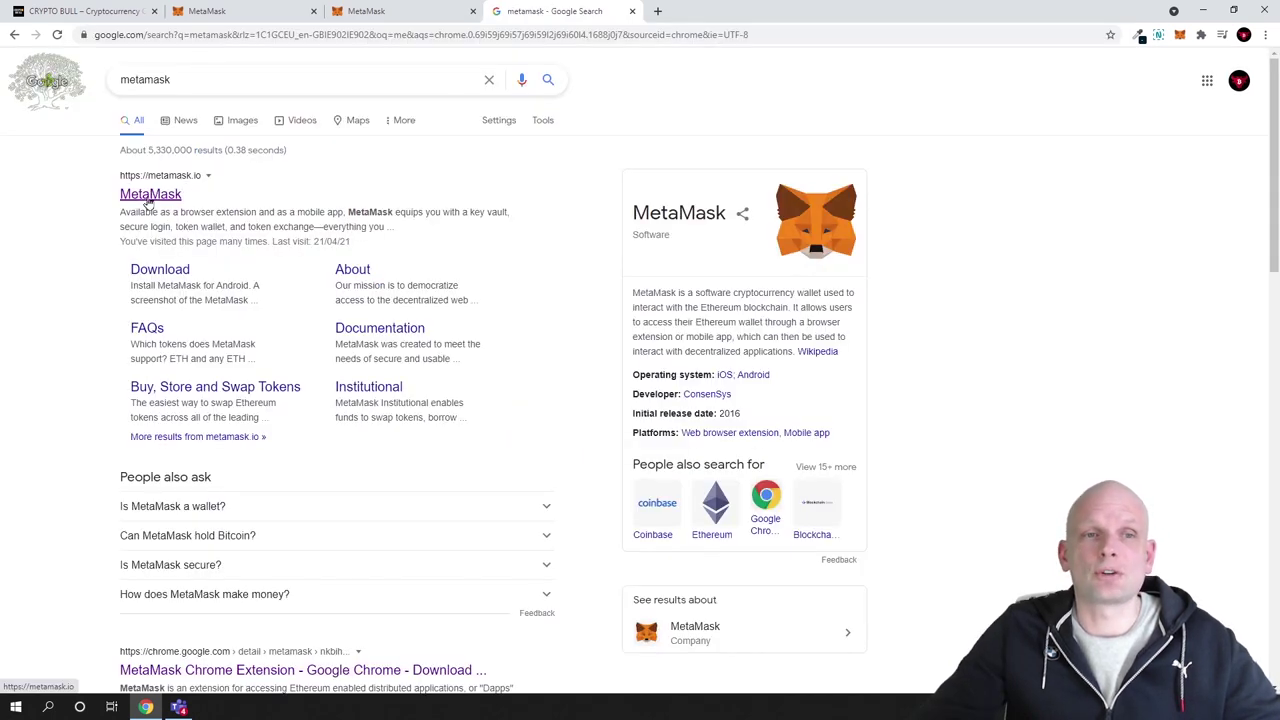
left_click(150, 195)
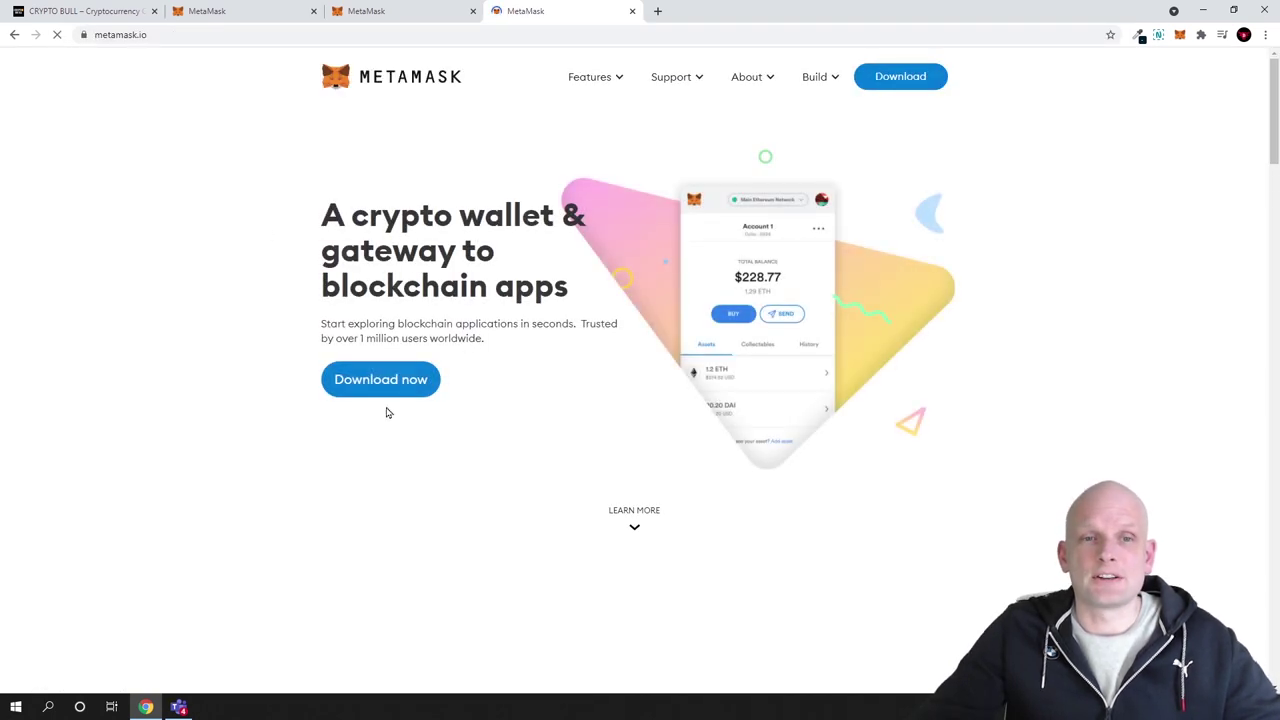
left_click(363, 389)
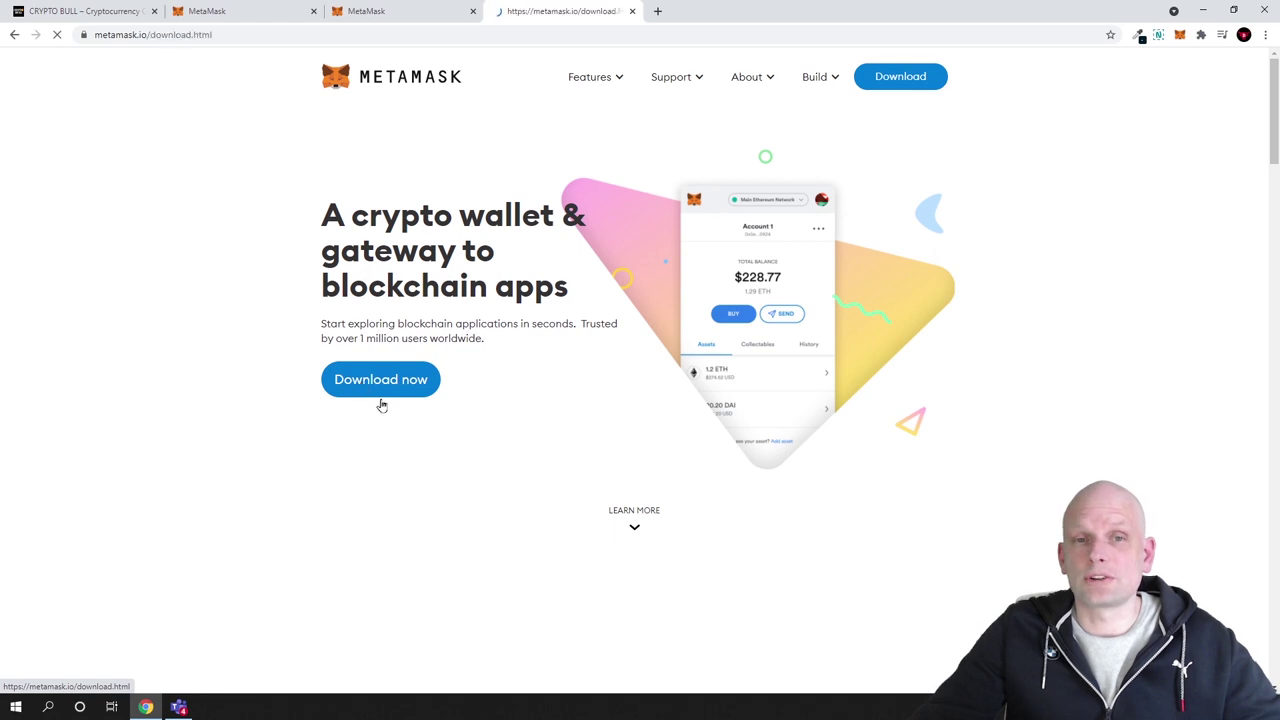
scroll(403, 449, "down", 2)
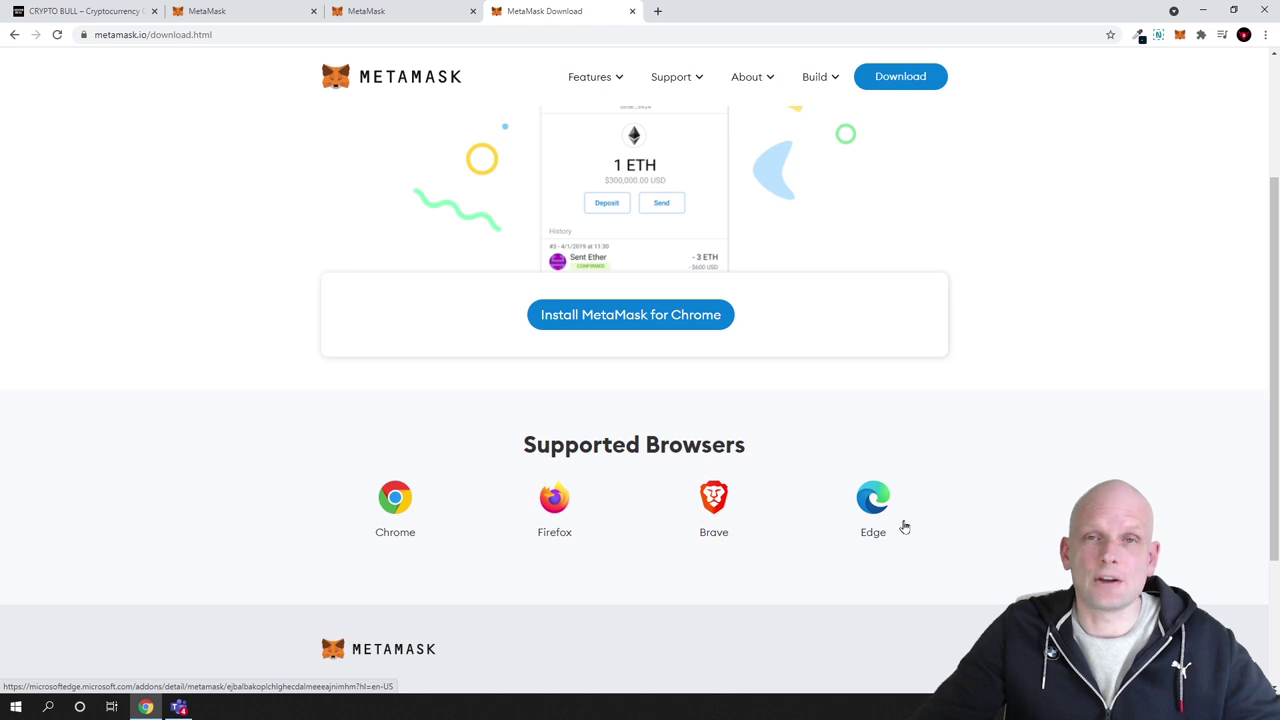
left_click(632, 12)
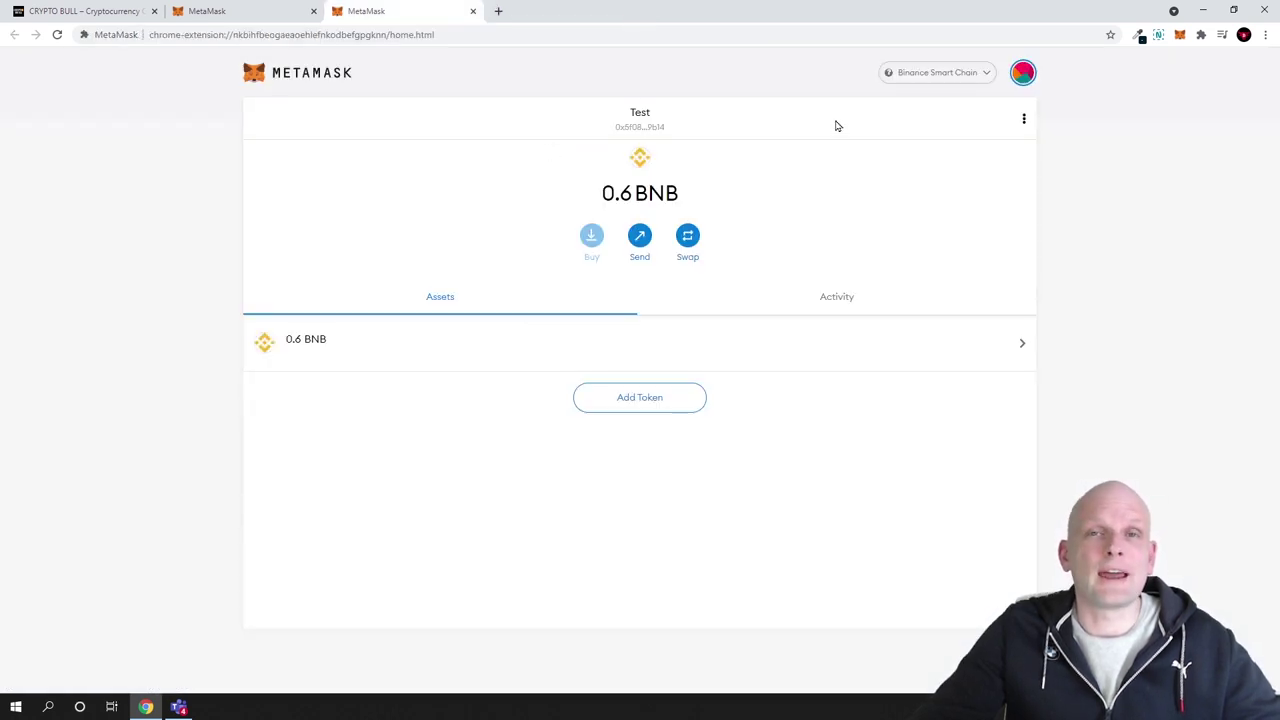
- Examine the wallet's network list and the fields required for a custom RPC network
left_click(940, 74)
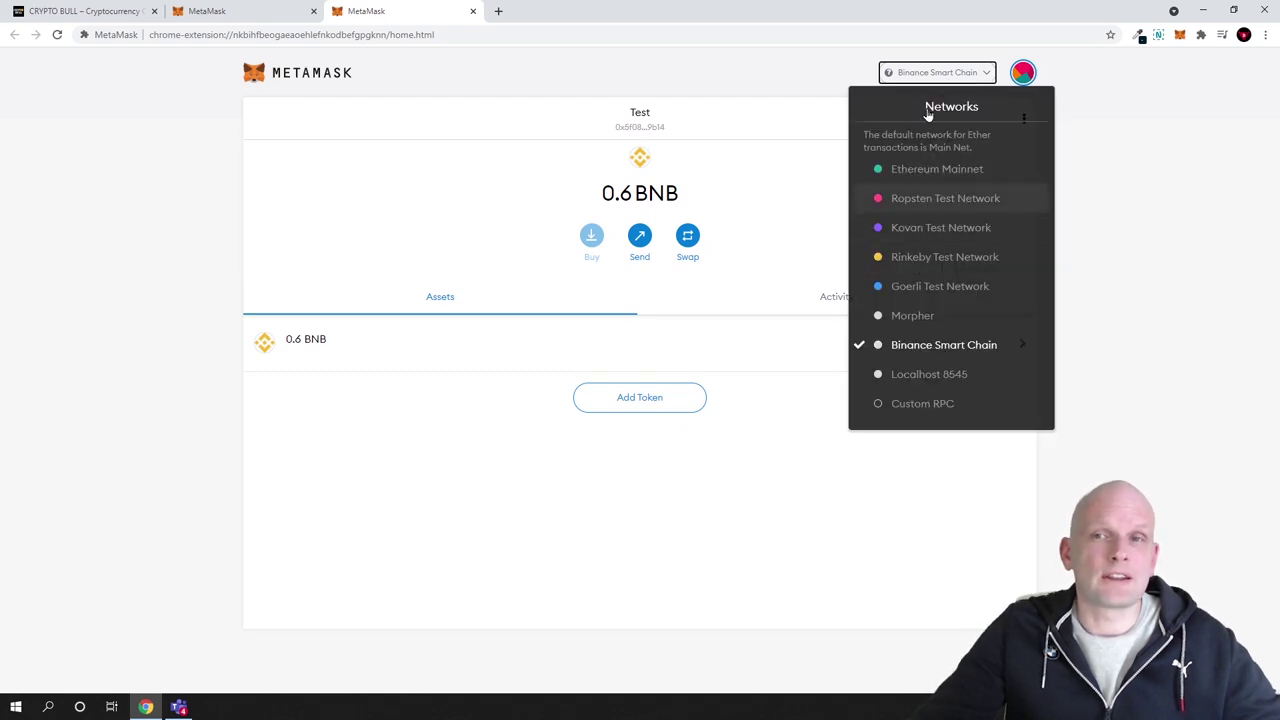
left_click(927, 76)
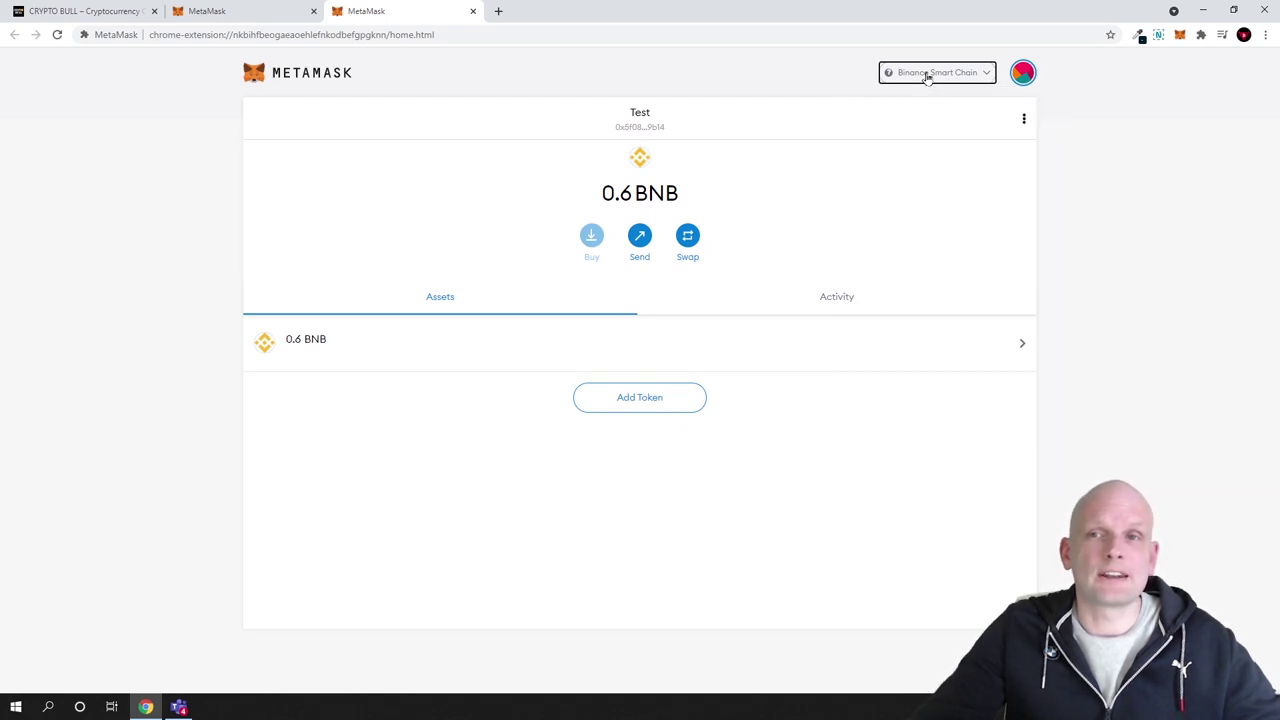
left_click(979, 77)
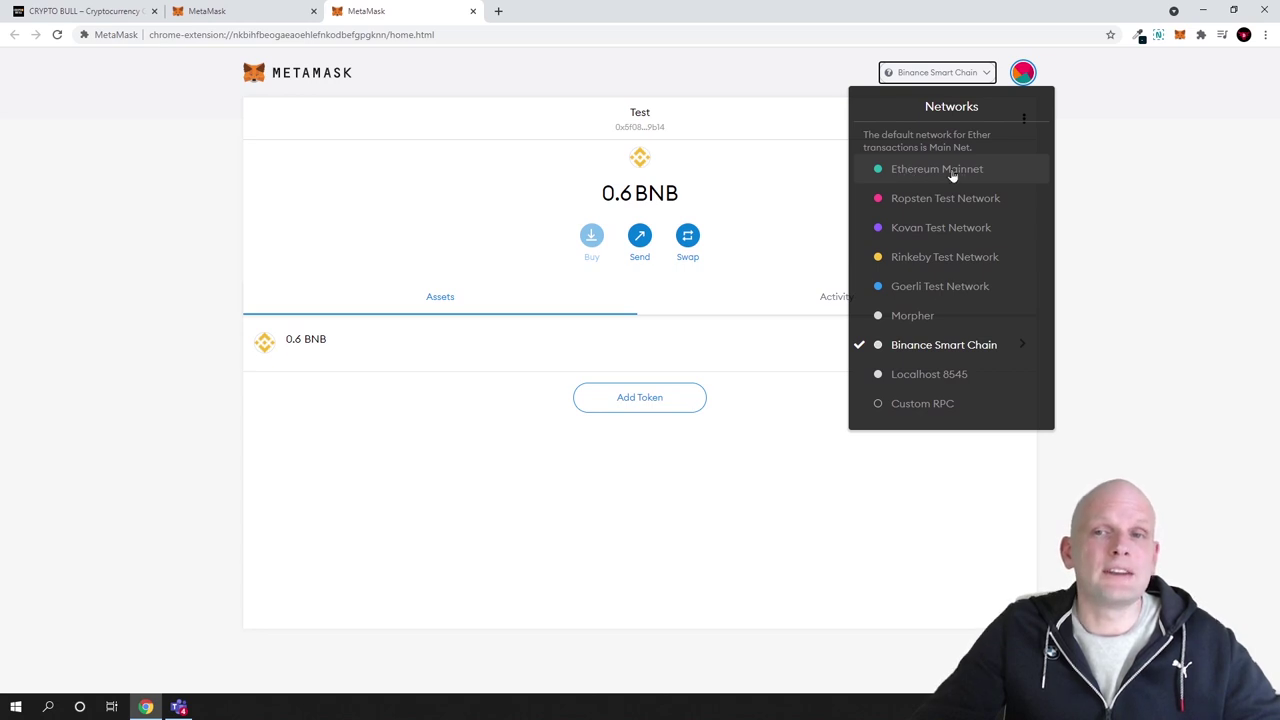
left_click(1180, 37)
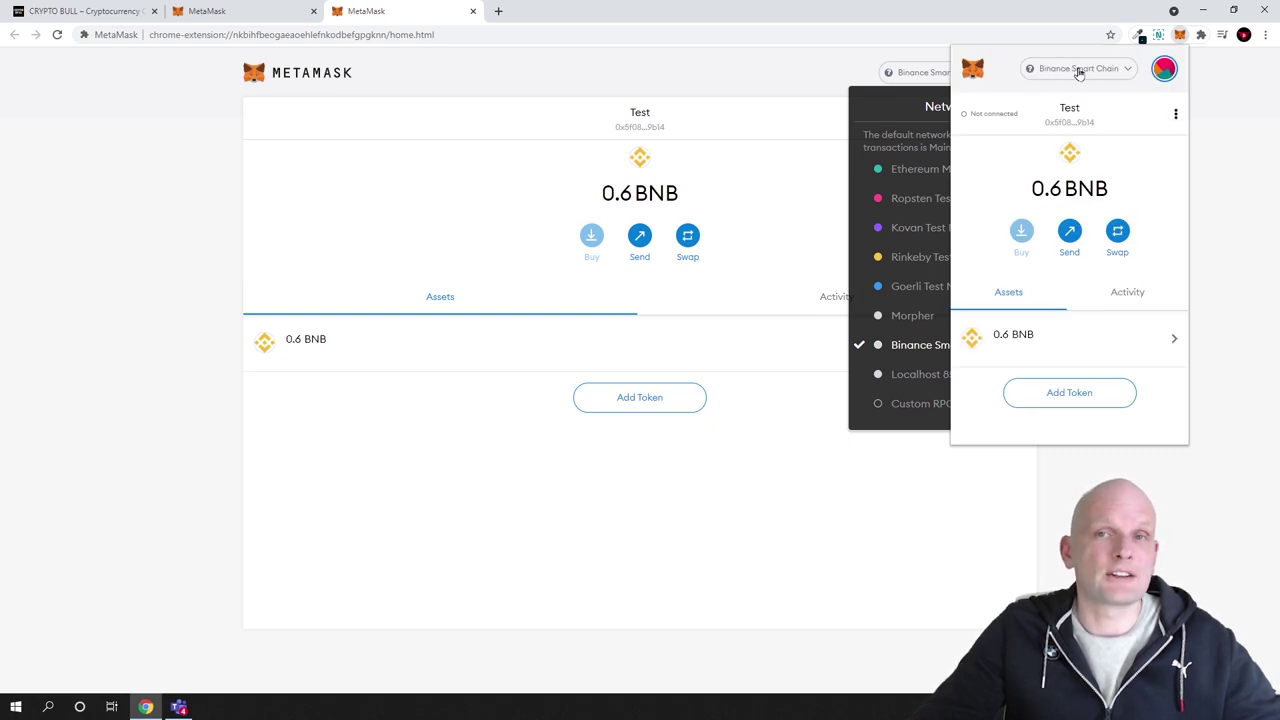
left_click(1089, 70)
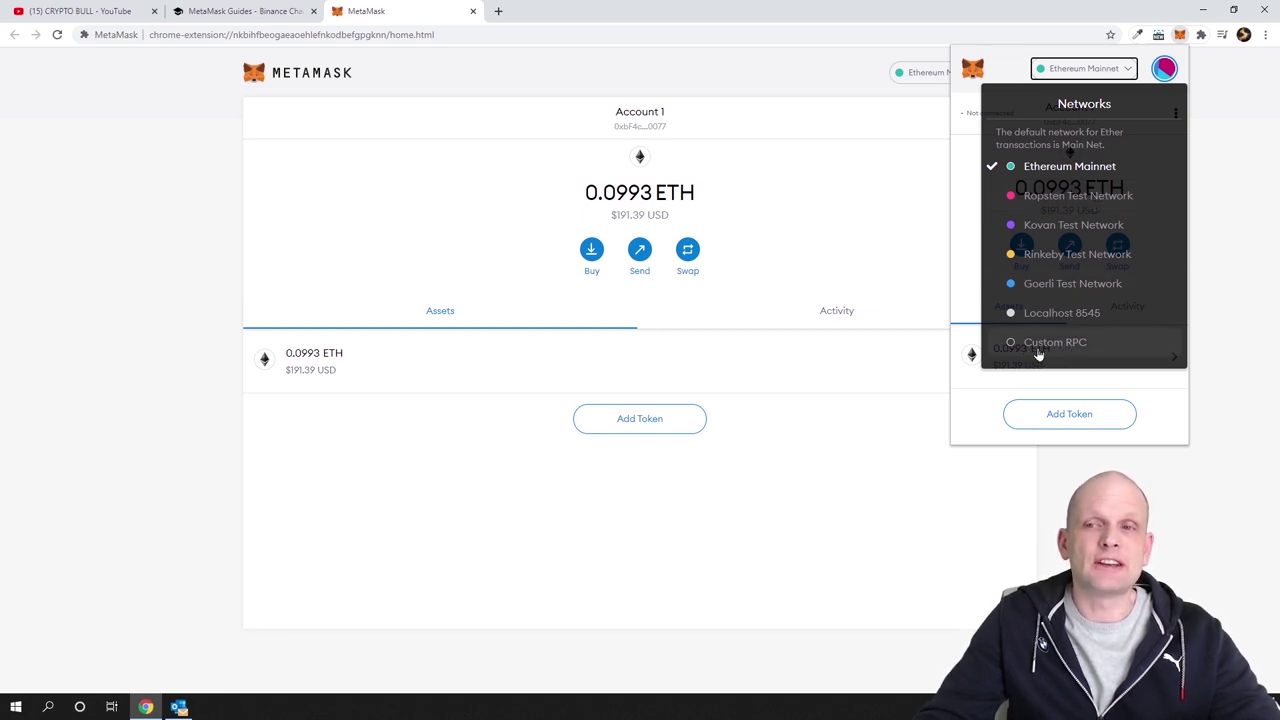
left_click(1062, 344)
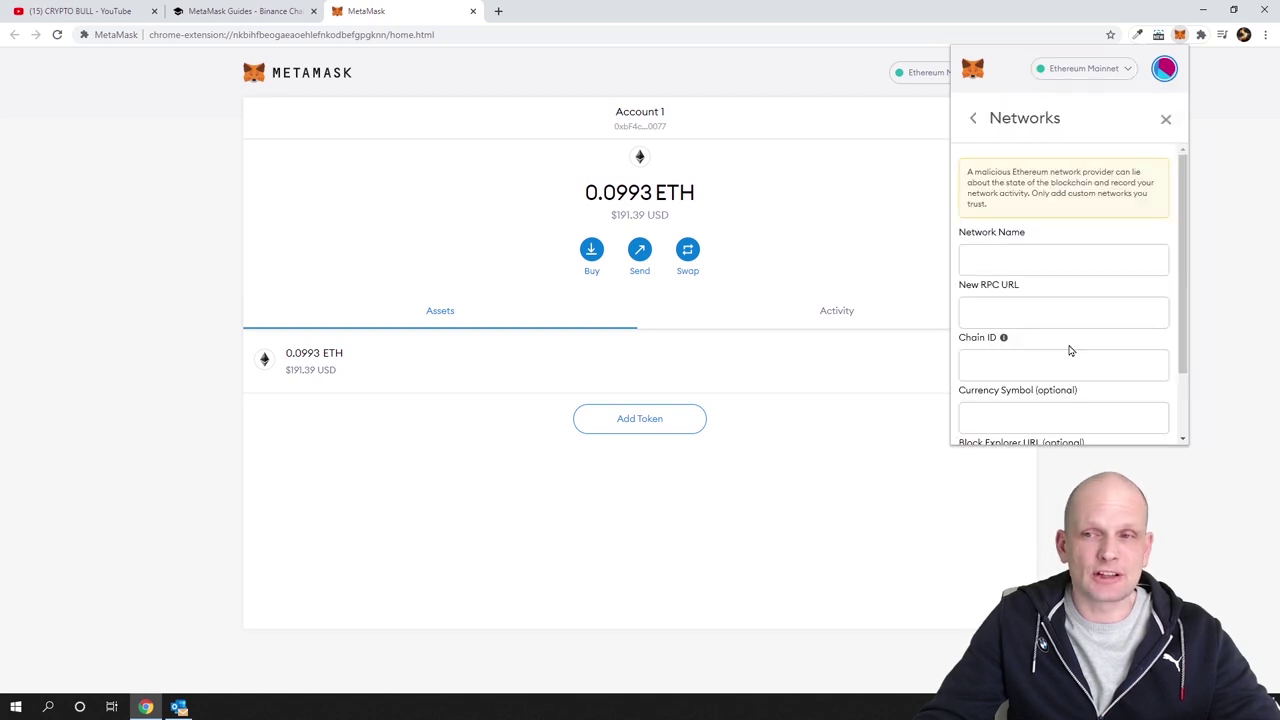
scroll(1047, 265, "down", 1)
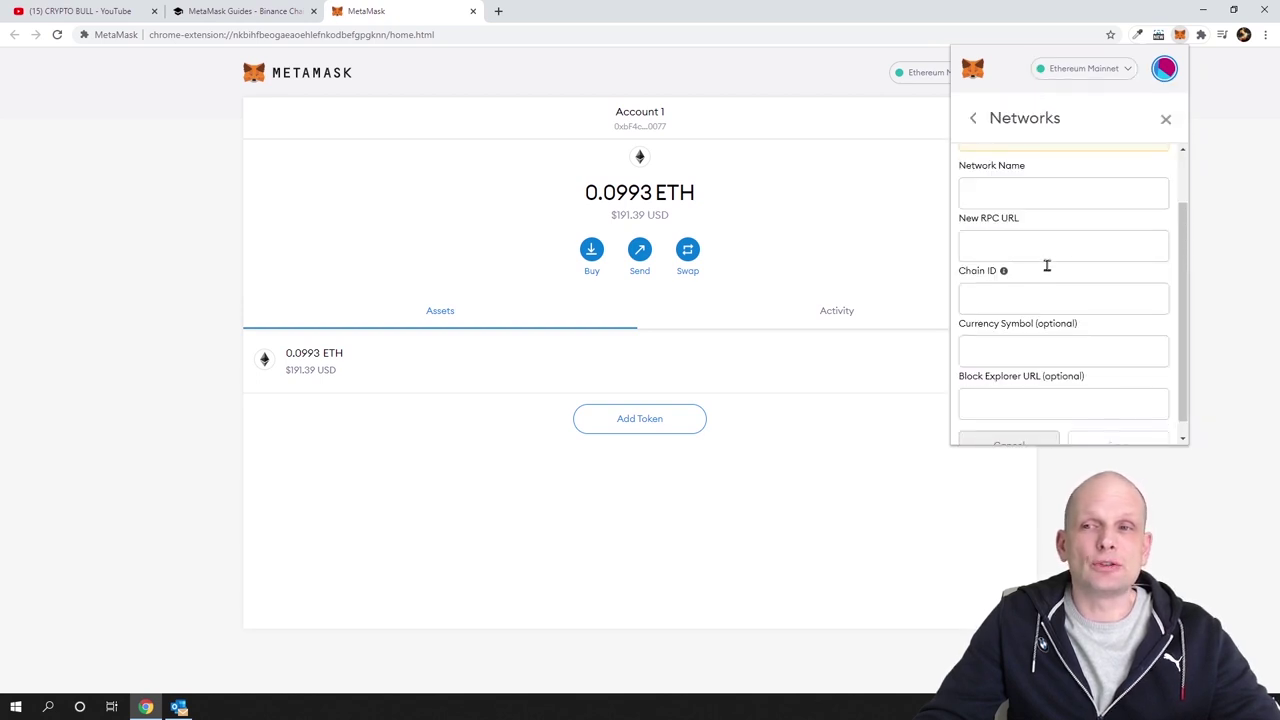
- Review the Testnet and Mainnet connection settings in the Binance MetaMask guide, highlighting each heading
left_click(283, 11)
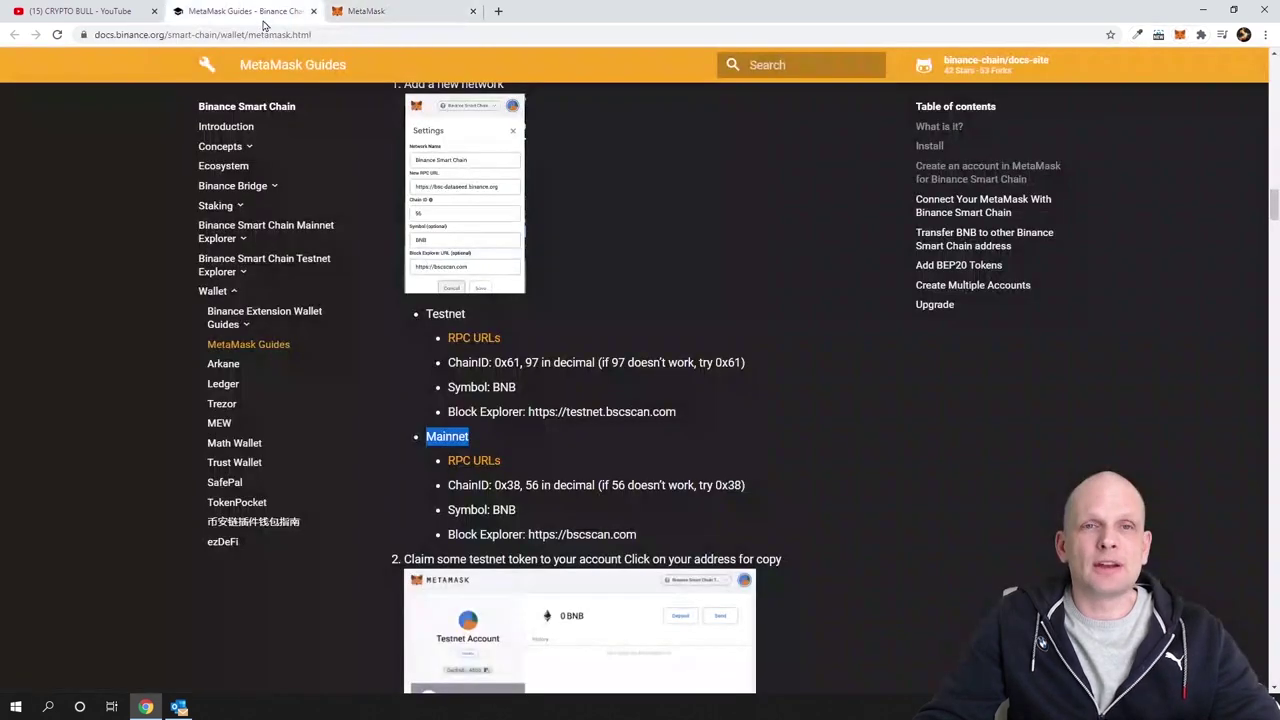
scroll(343, 220, "down", 1)
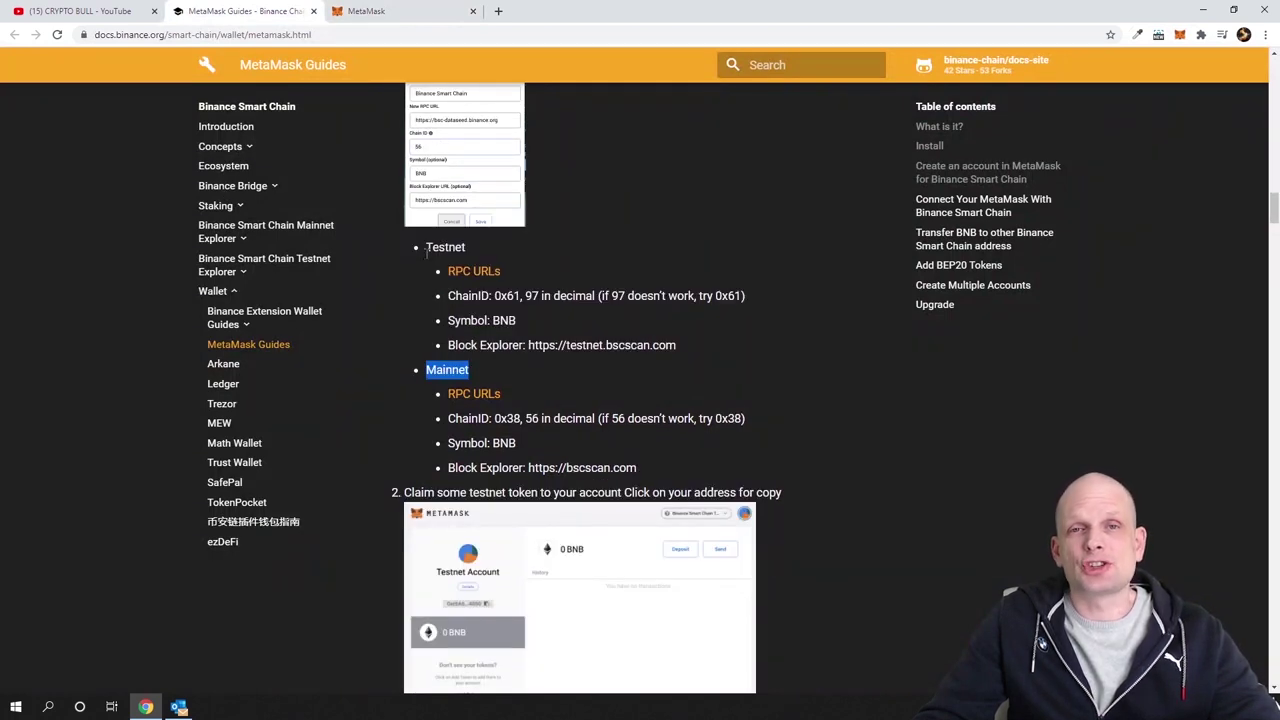
left_click_drag(427, 250, 470, 249)
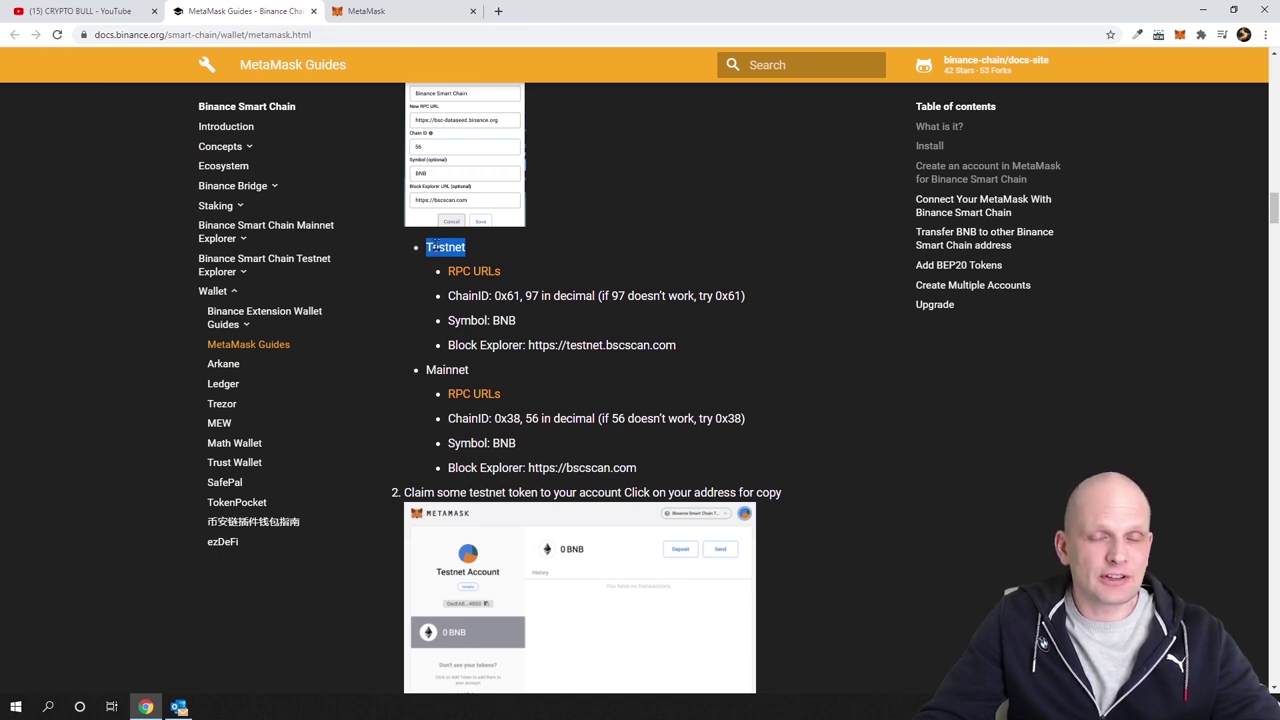
scroll(451, 290, "down", 1)
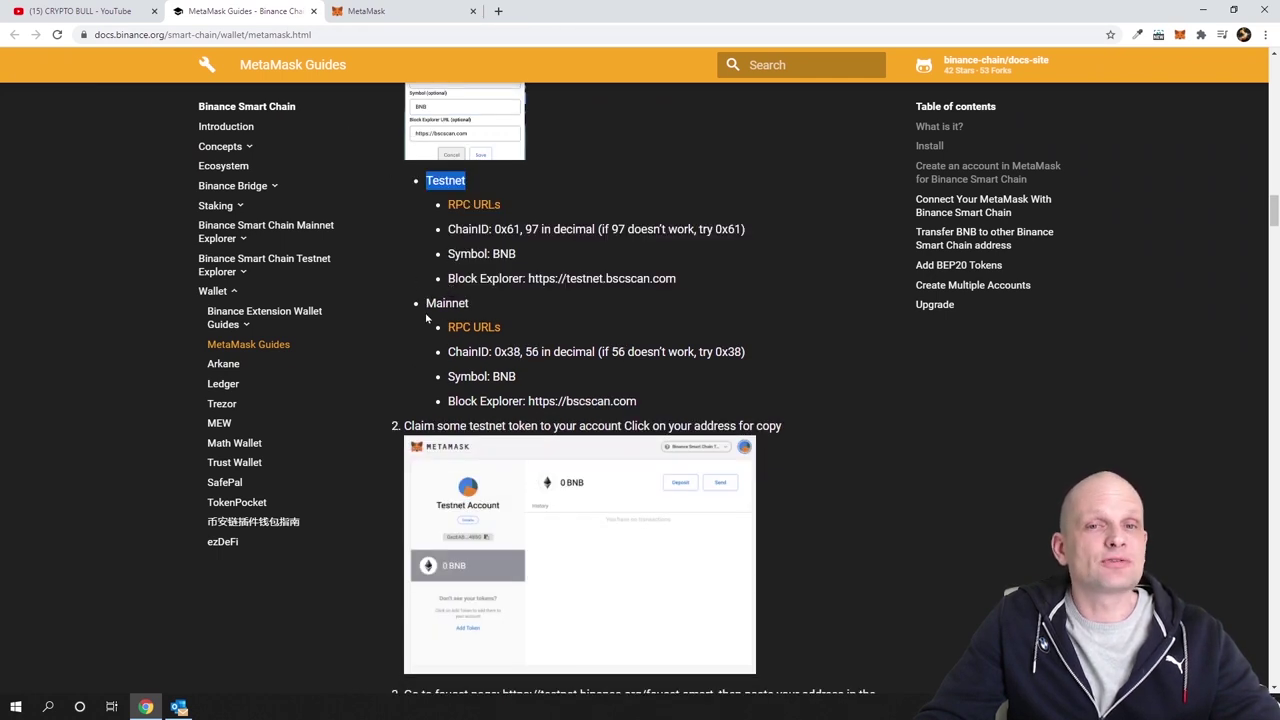
left_click_drag(427, 298, 513, 307)
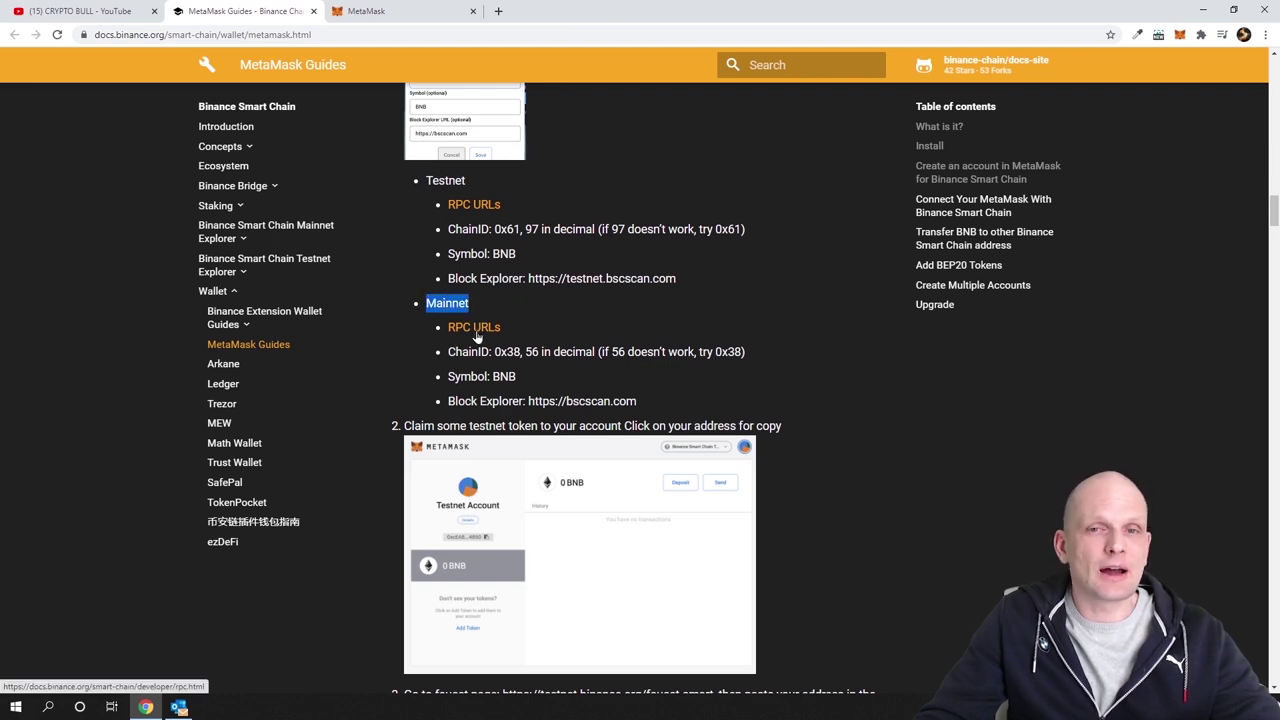
left_click(474, 330)
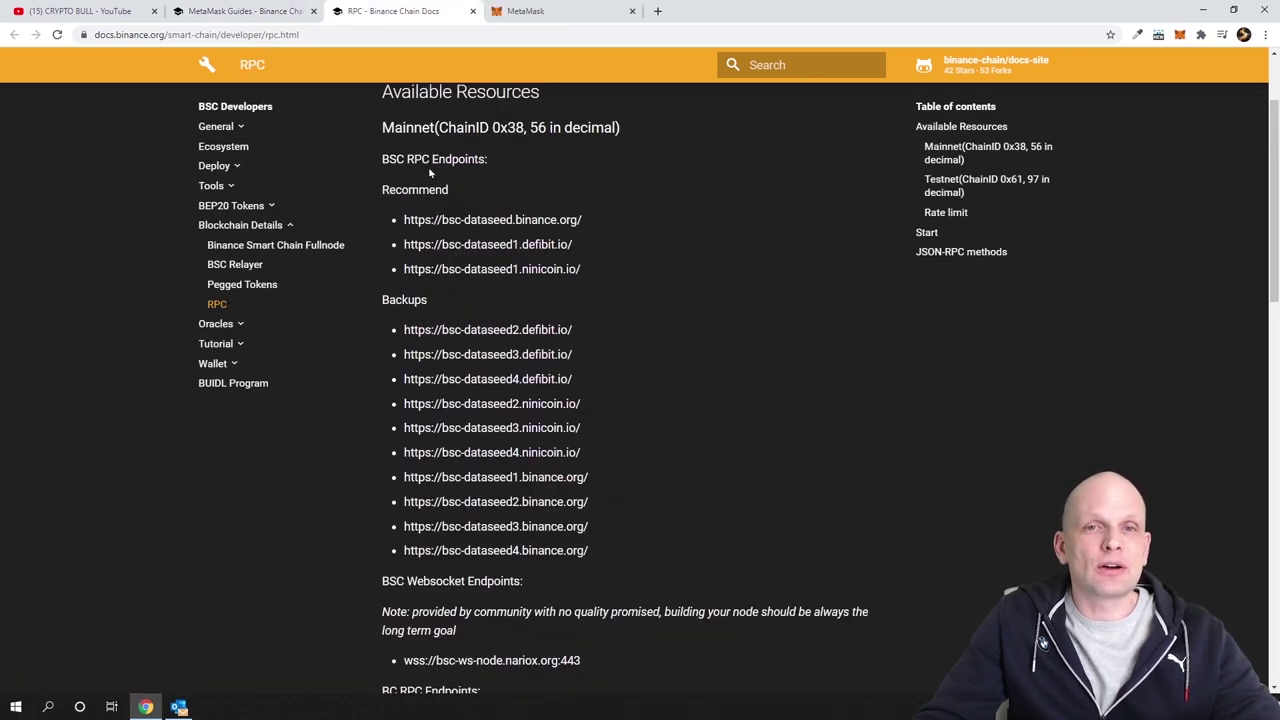
left_click_drag(383, 189, 477, 195)
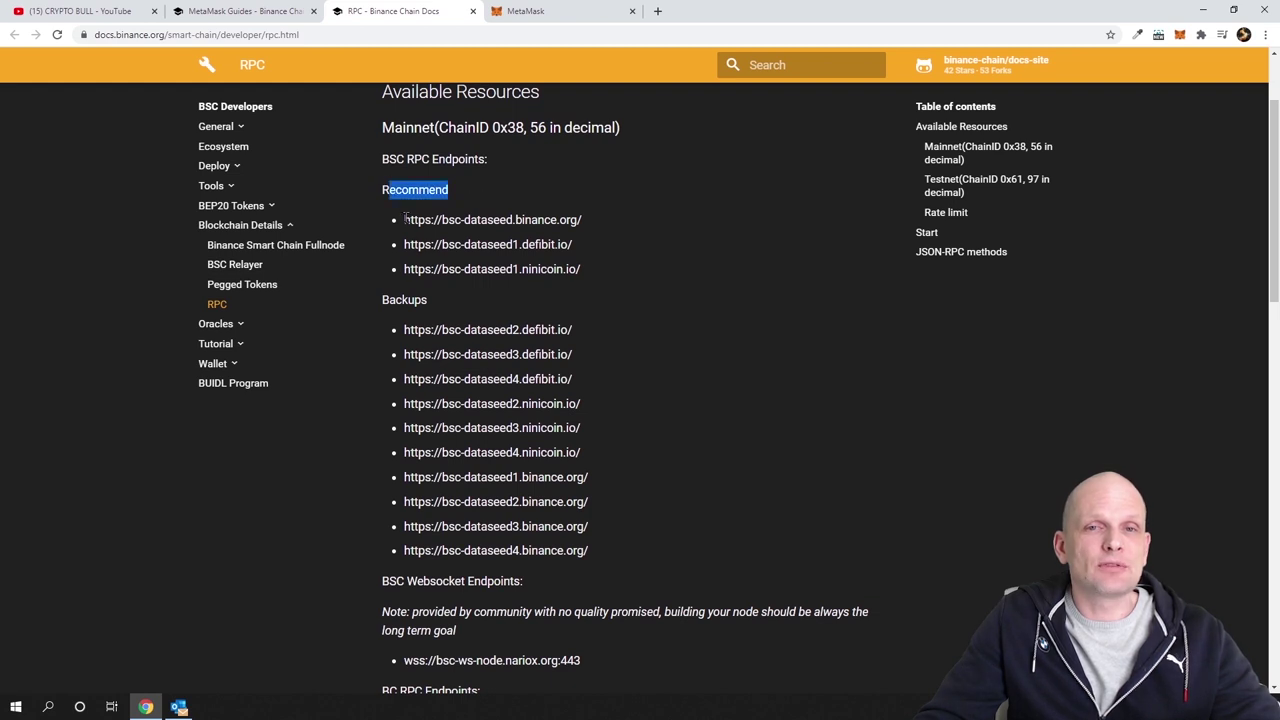
left_click_drag(405, 219, 594, 222)
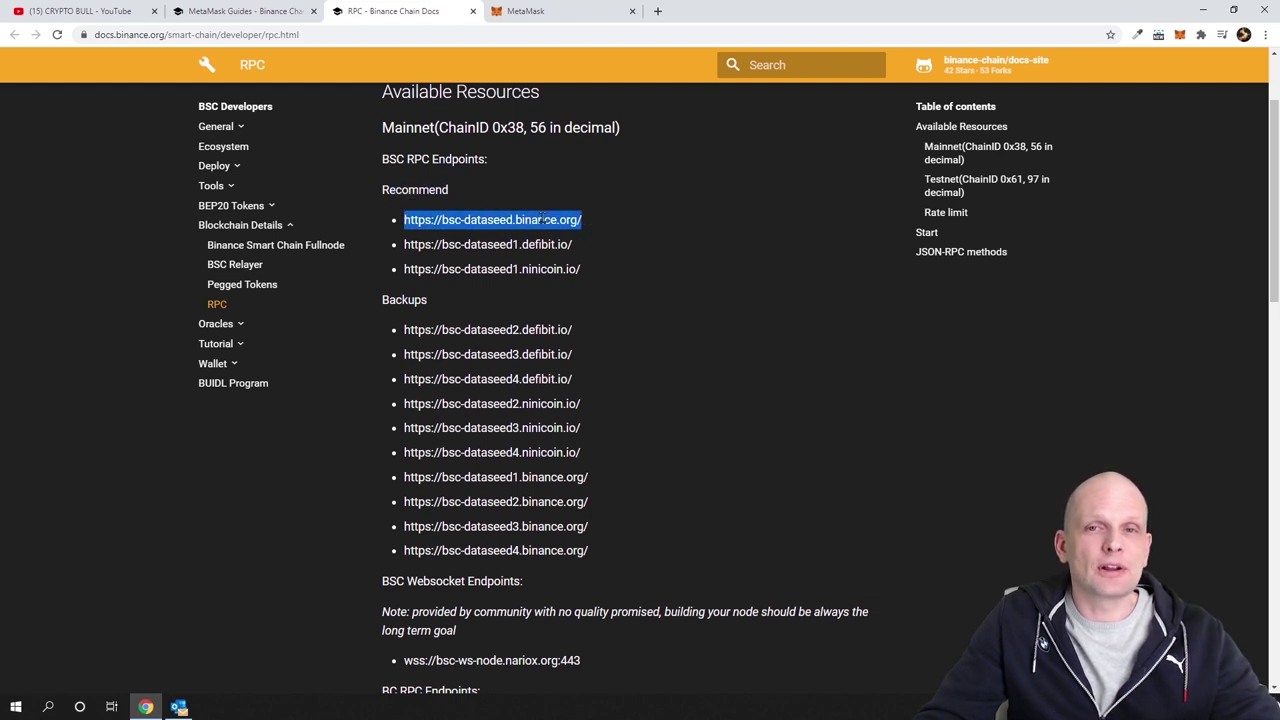
right_click(543, 219)
left_click(562, 228)
key("ctrl+shift+Tab")
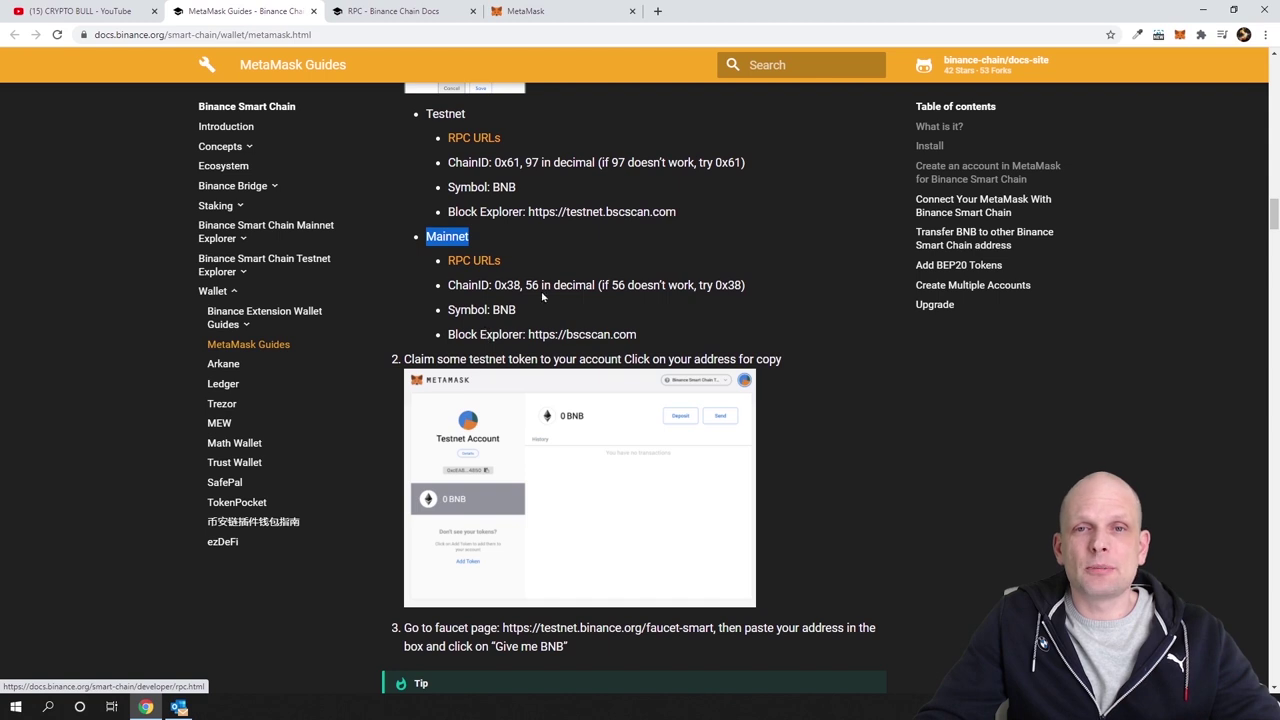
- Start a new custom RPC network in the MetaMask wallet and name it Binance Smart Chain
left_click(1179, 37)
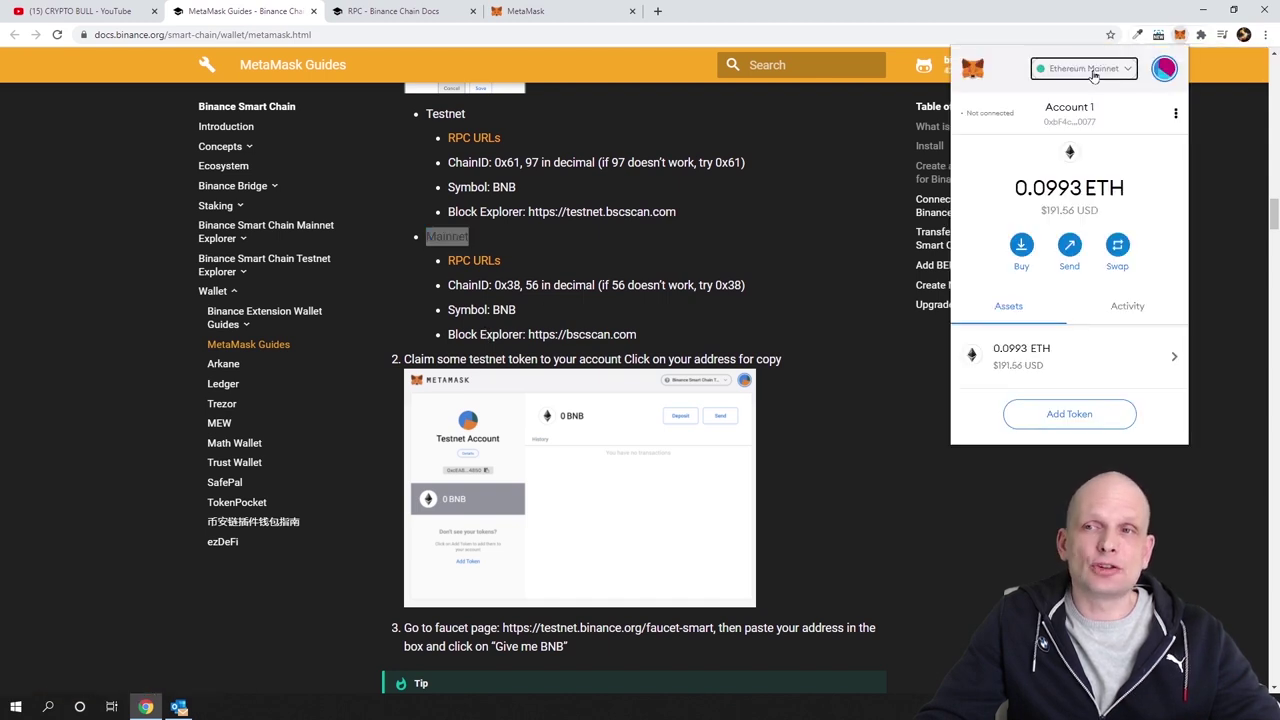
left_click(1091, 70)
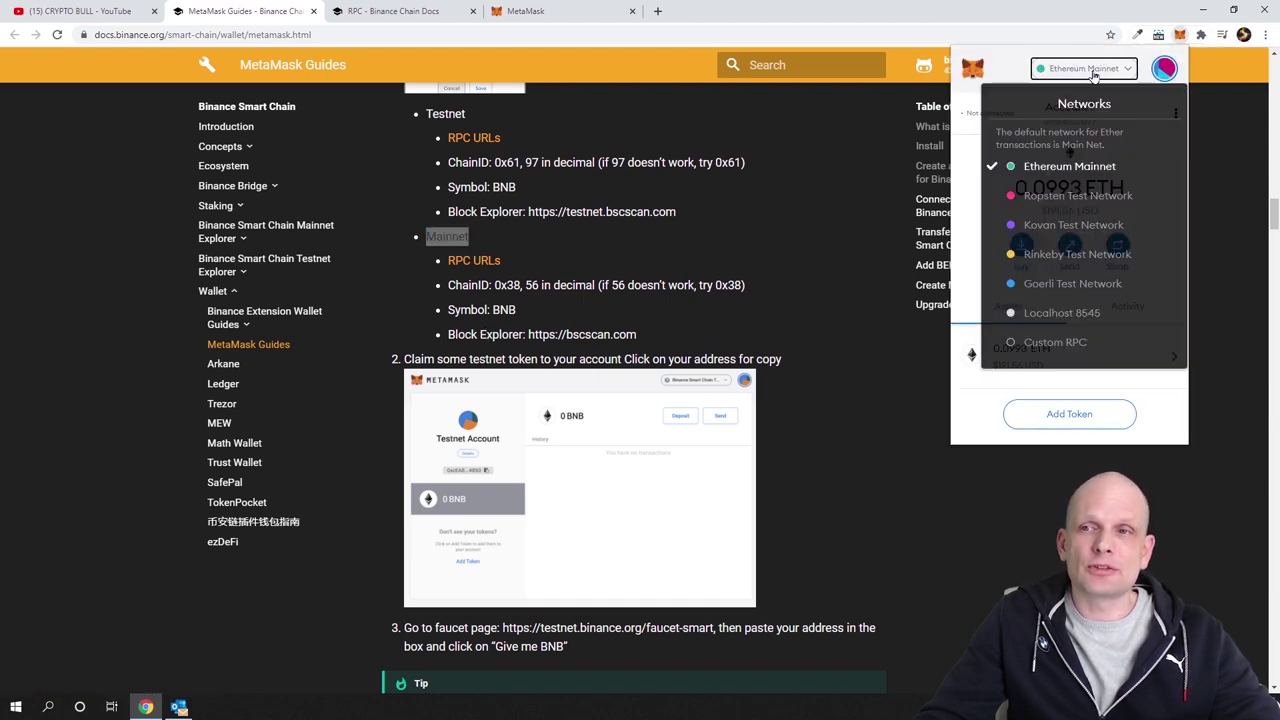
left_click(1048, 343)
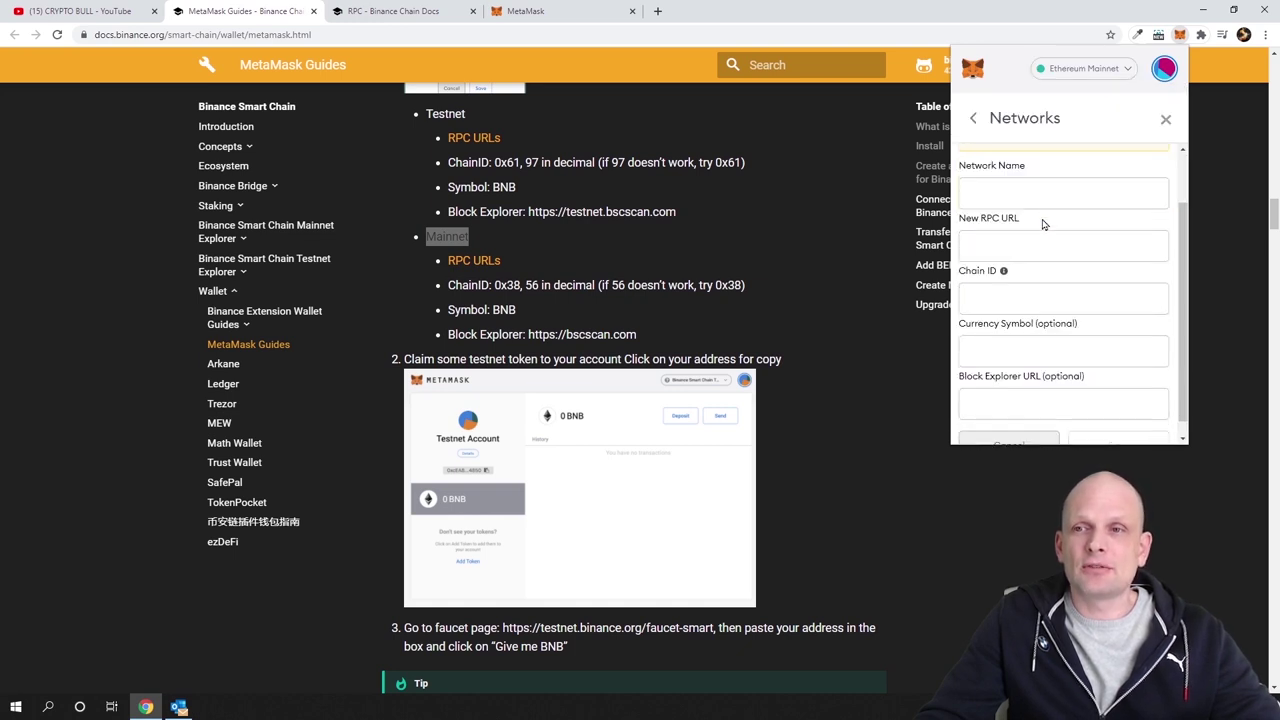
scroll(1045, 225, "down", 1)
scroll(1009, 202, "up", 1)
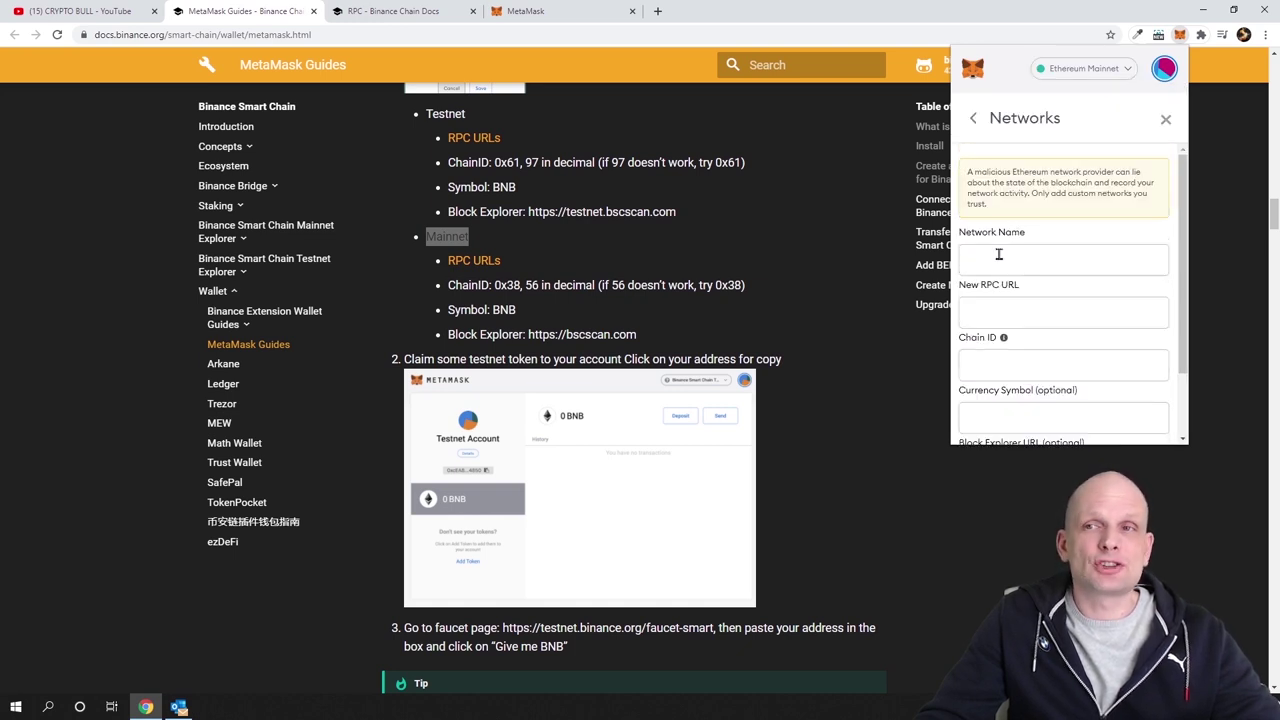
left_click(1036, 258)
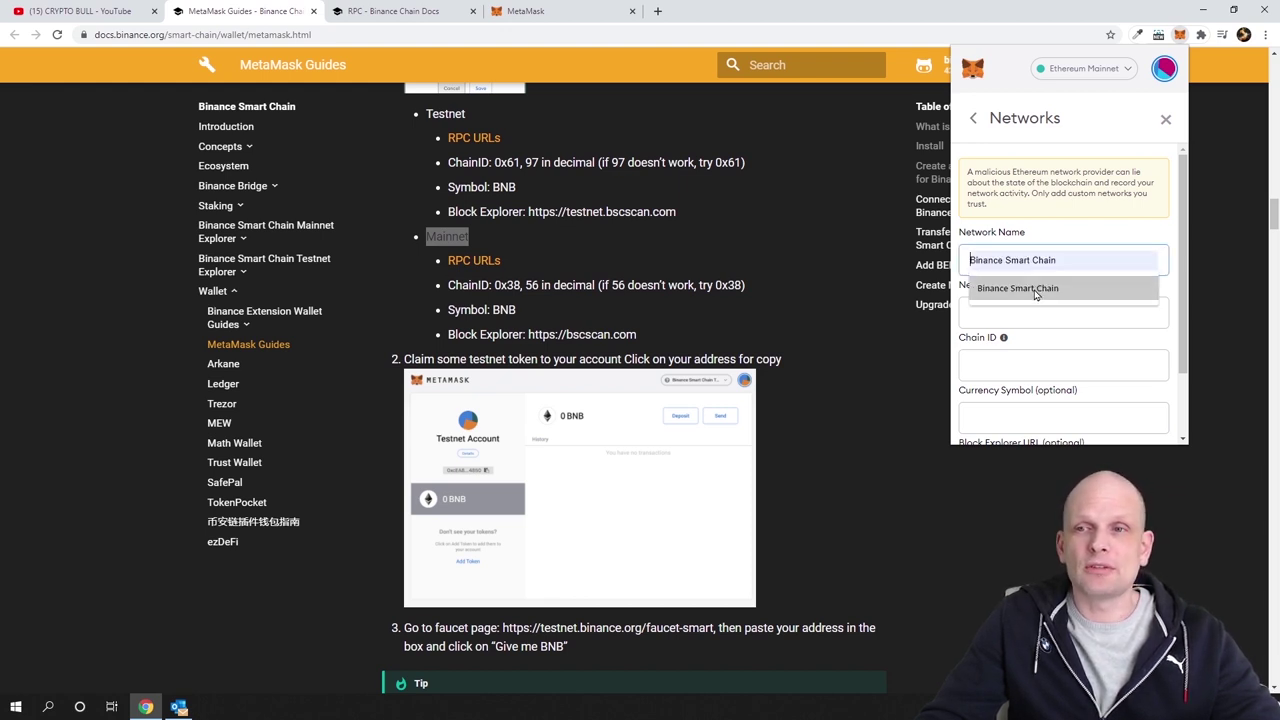
left_click(1036, 288)
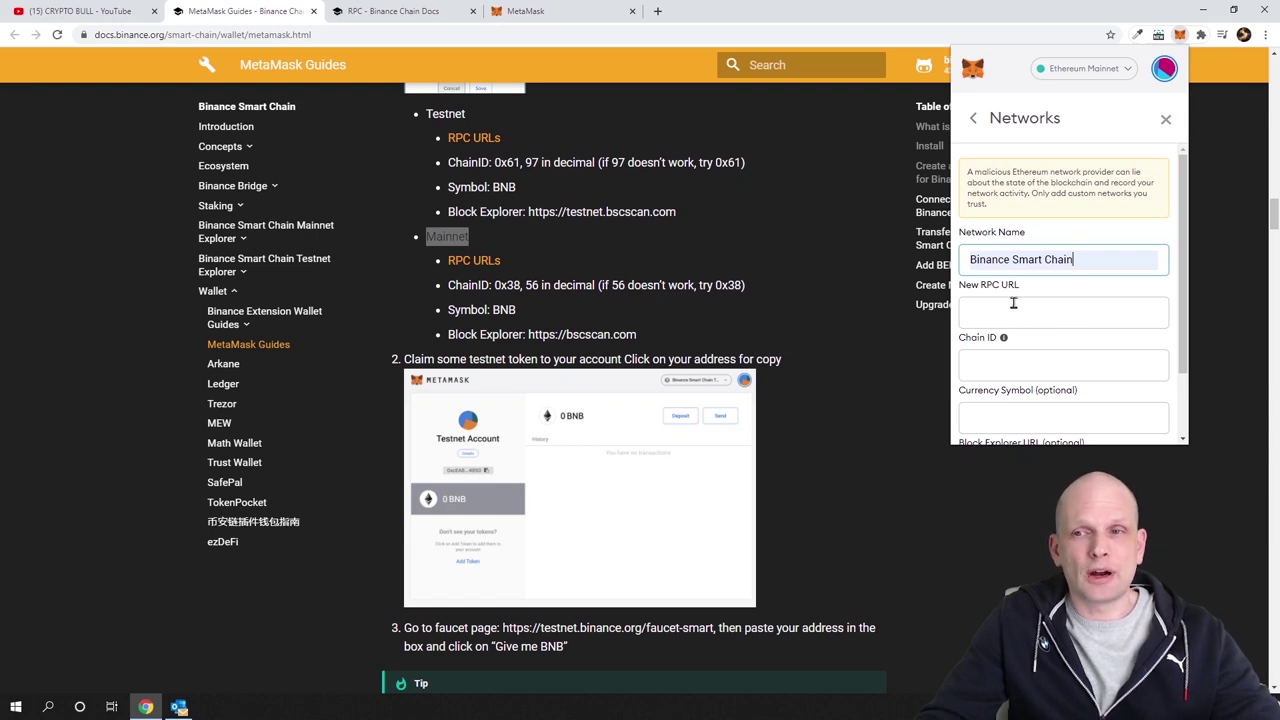
right_click(1017, 312)
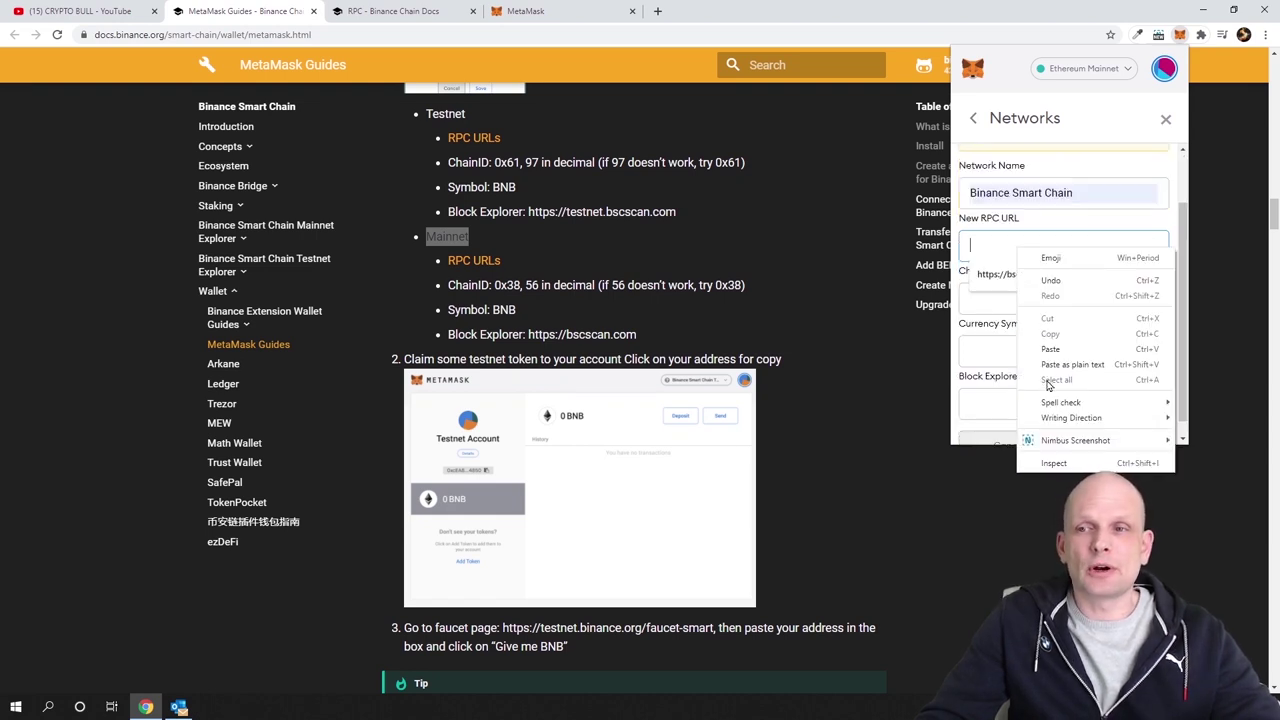
left_click(1062, 346)
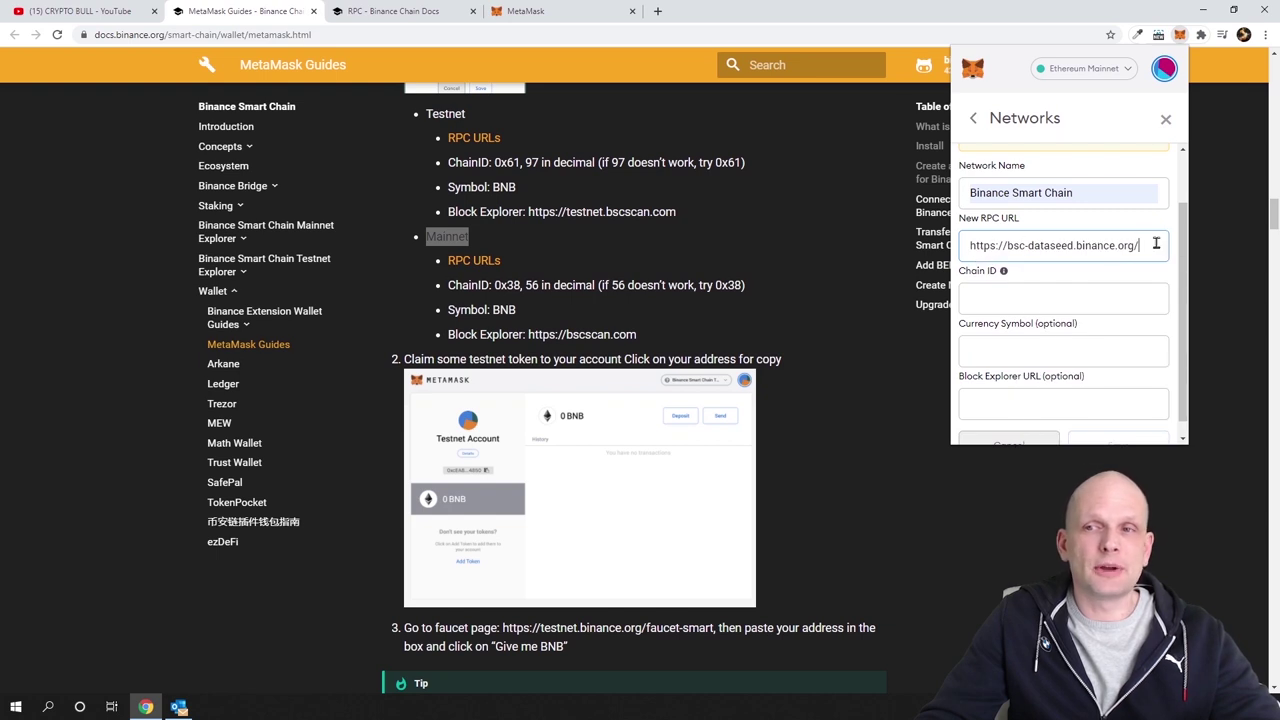
left_click(1013, 298)
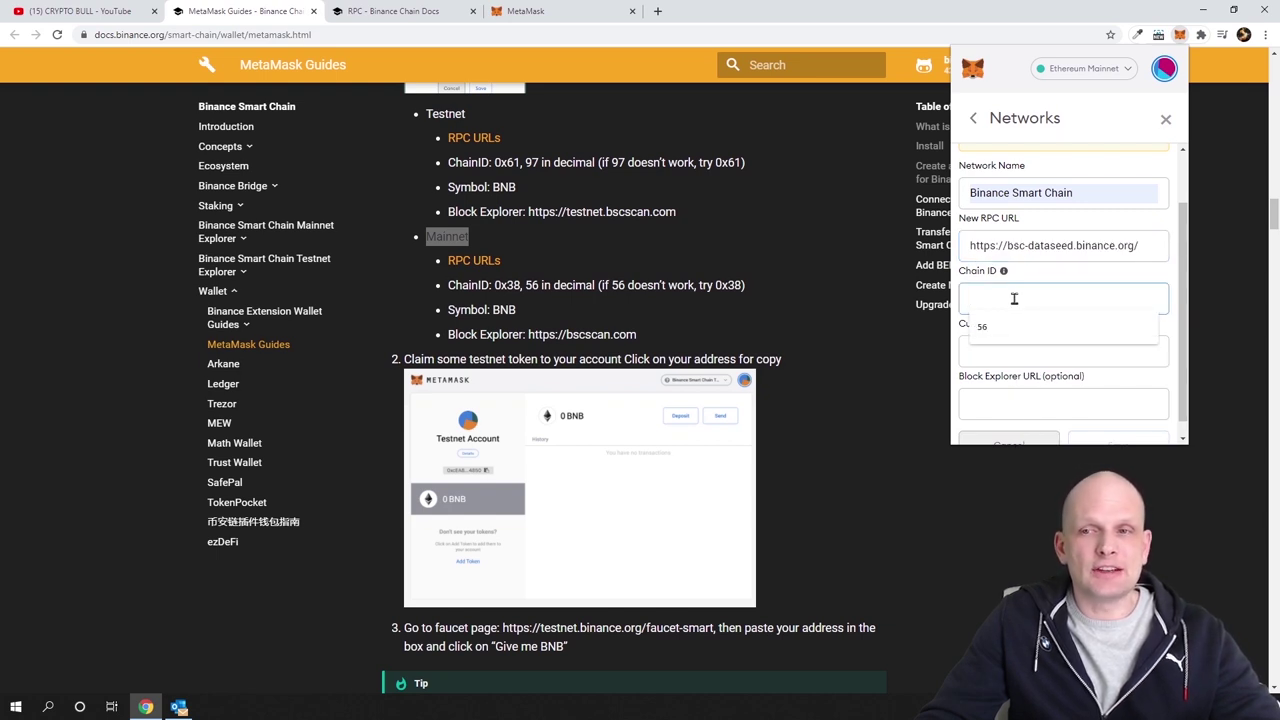
left_click(1006, 331)
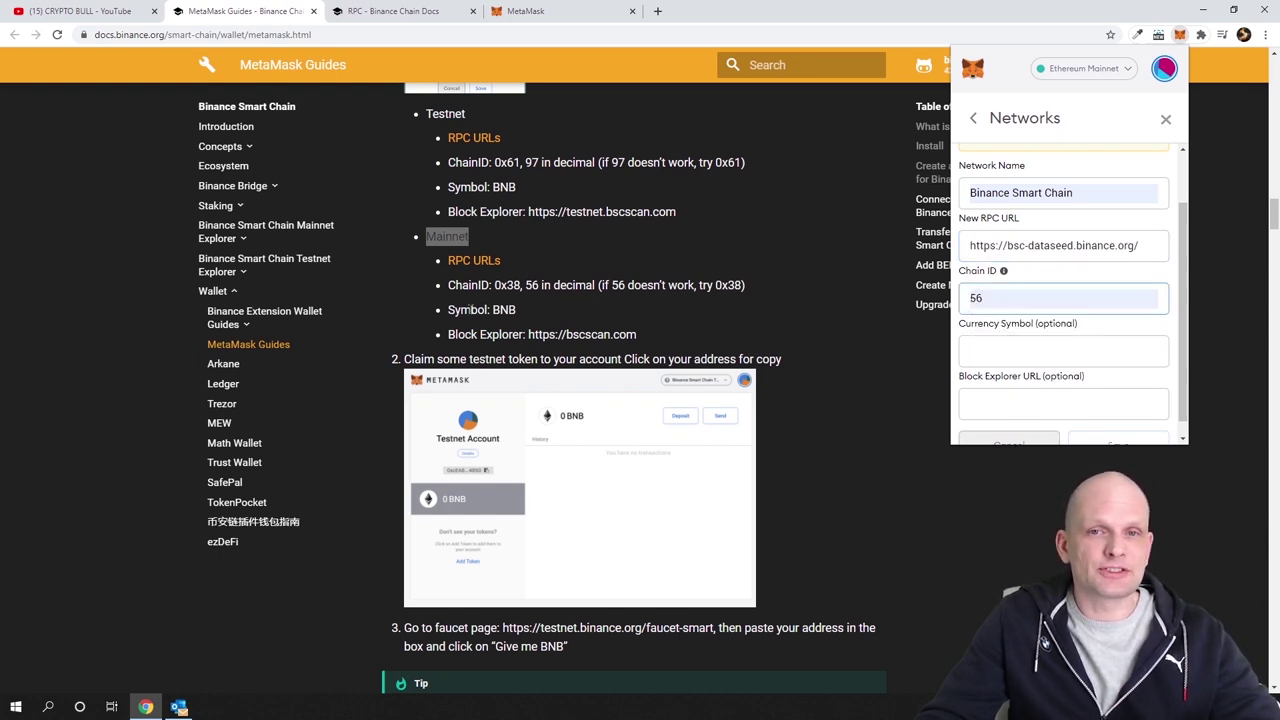
- Recheck the Mainnet chain ID in the Binance guide and set the new network's currency symbol to BNB
left_click(482, 285)
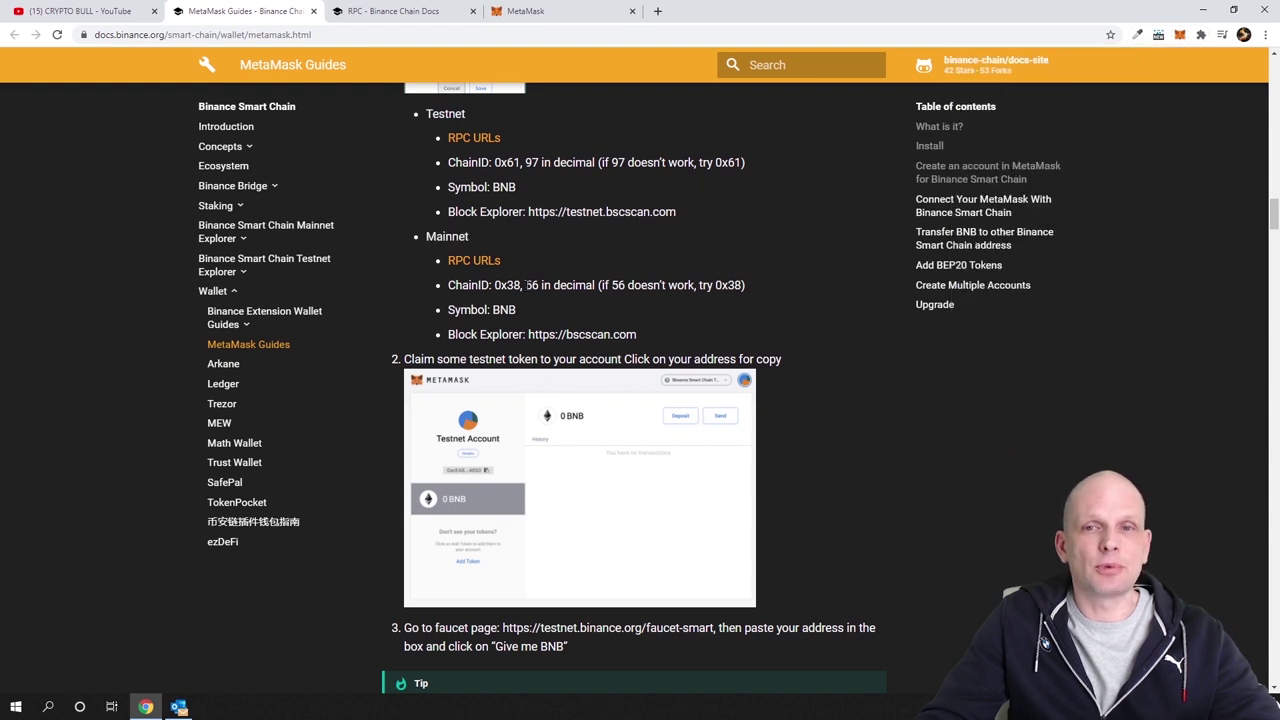
left_click_drag(526, 285, 574, 286)
left_click(1180, 34)
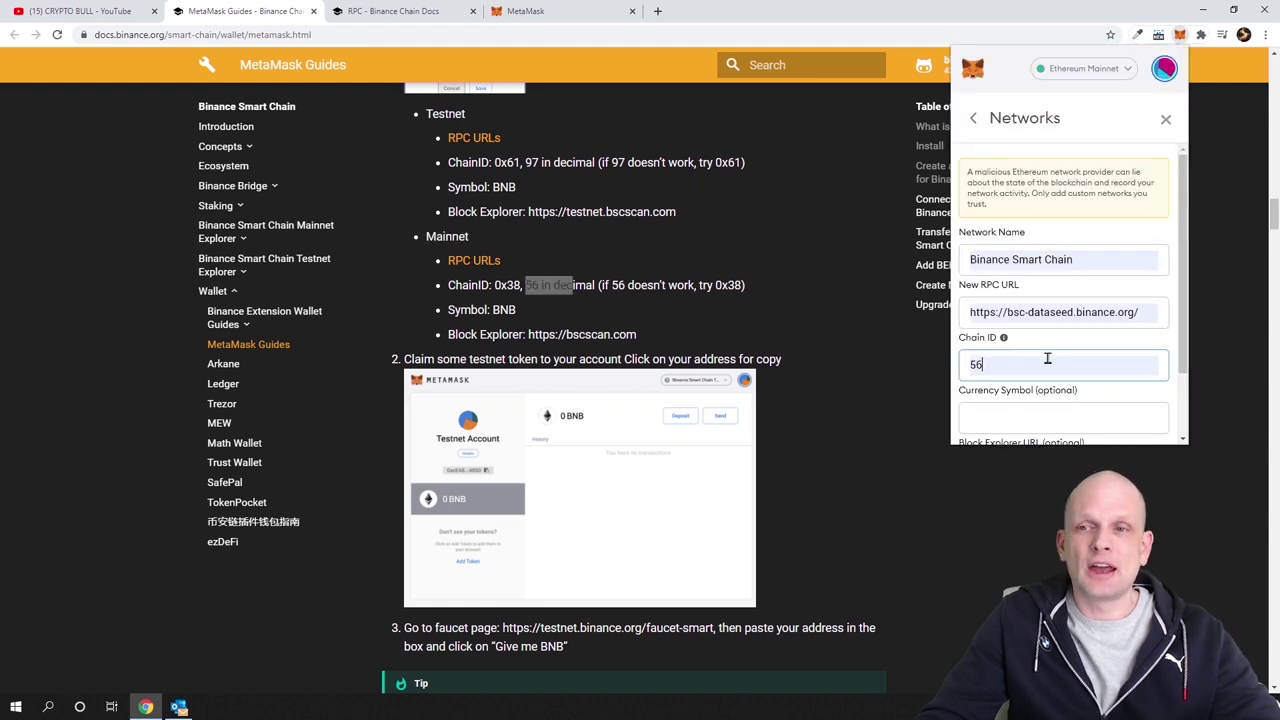
scroll(1040, 365, "down", 1)
left_click(1018, 350)
type("BNB")
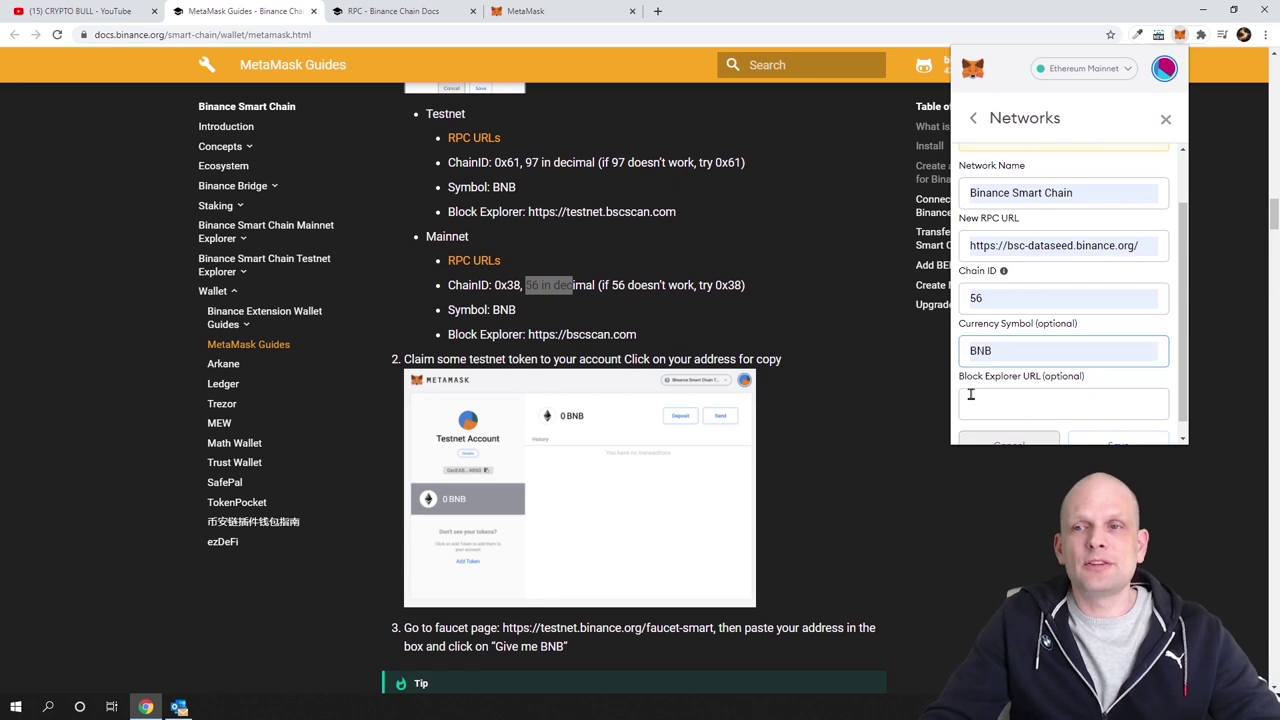
left_click(970, 395)
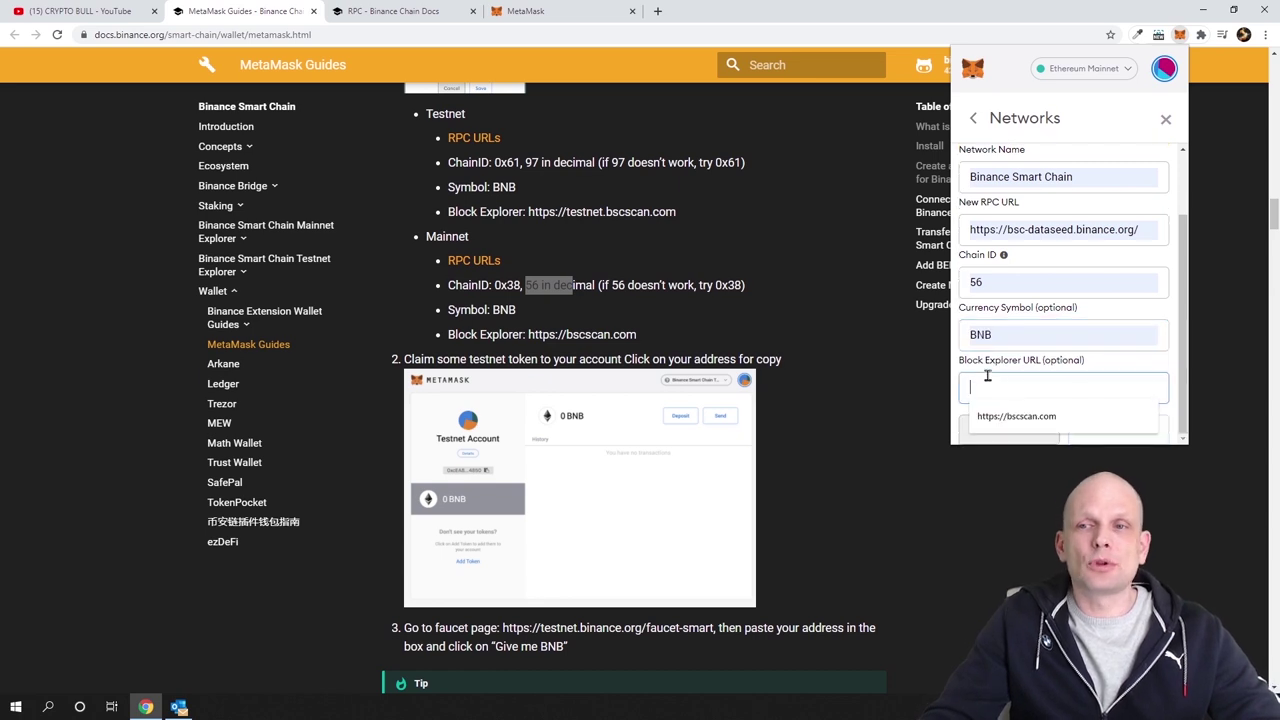
left_click(1021, 423)
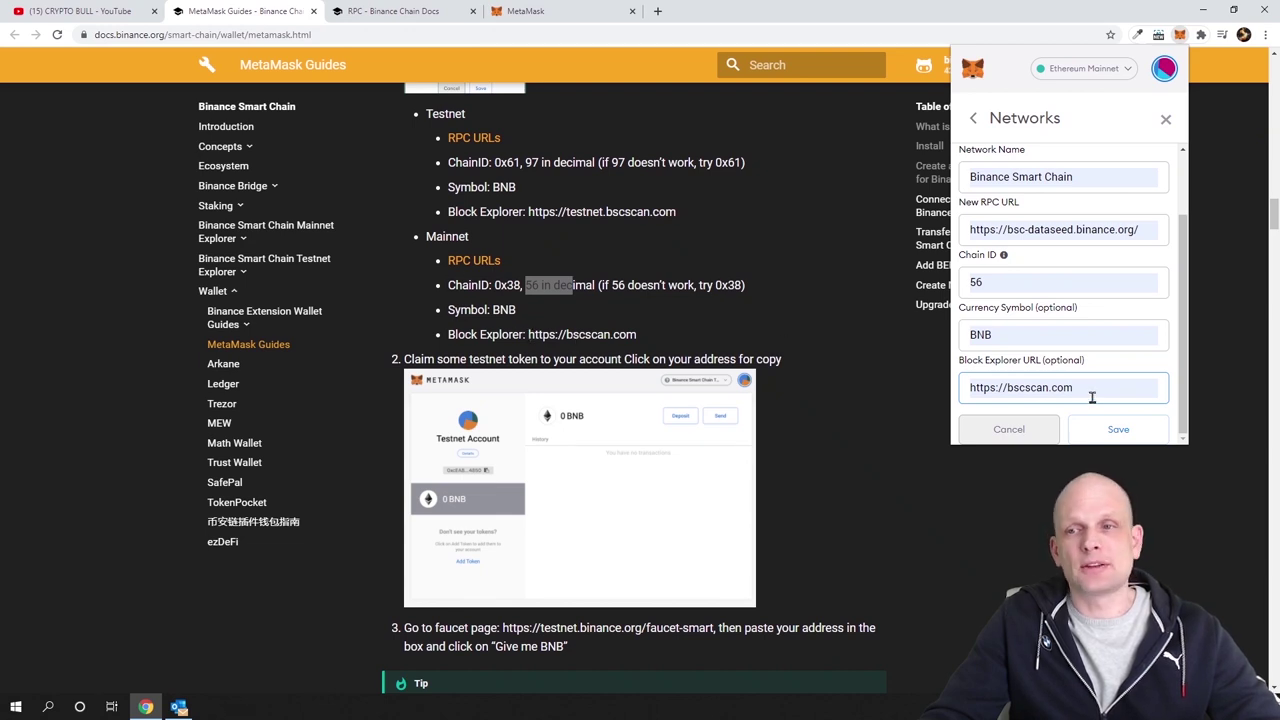
left_click(1095, 435)
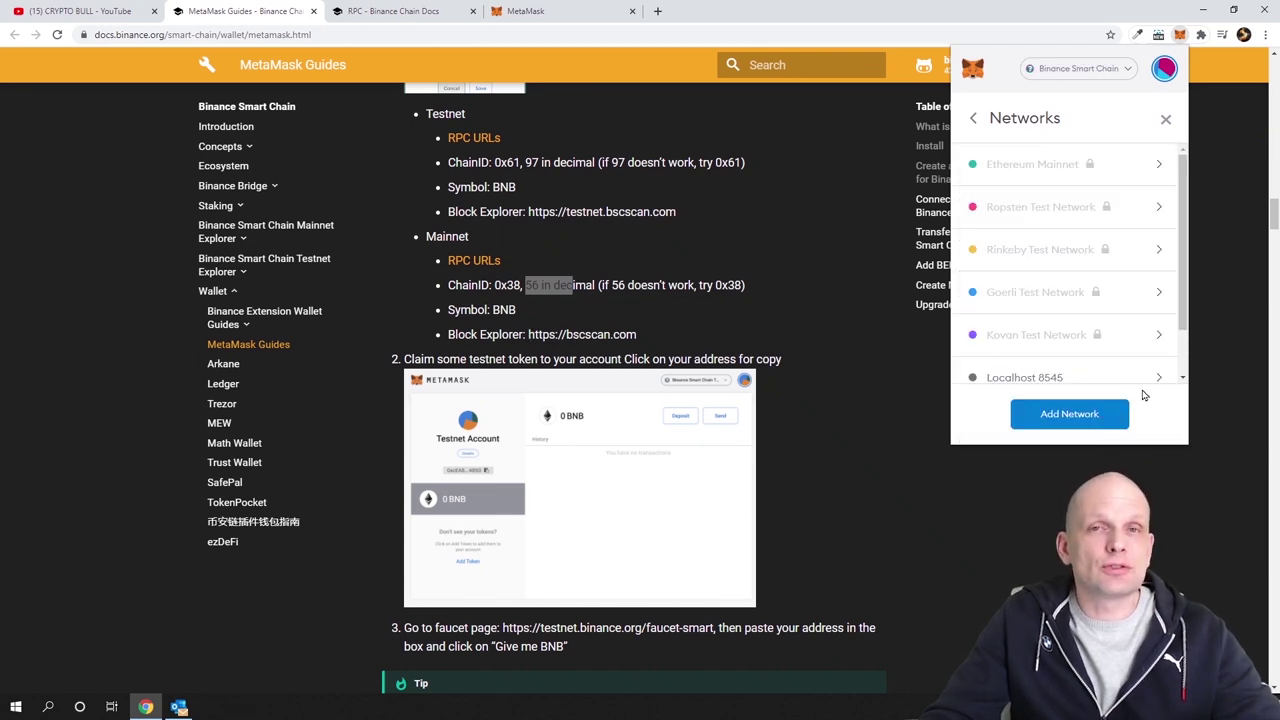
scroll(1124, 304, "down", 1)
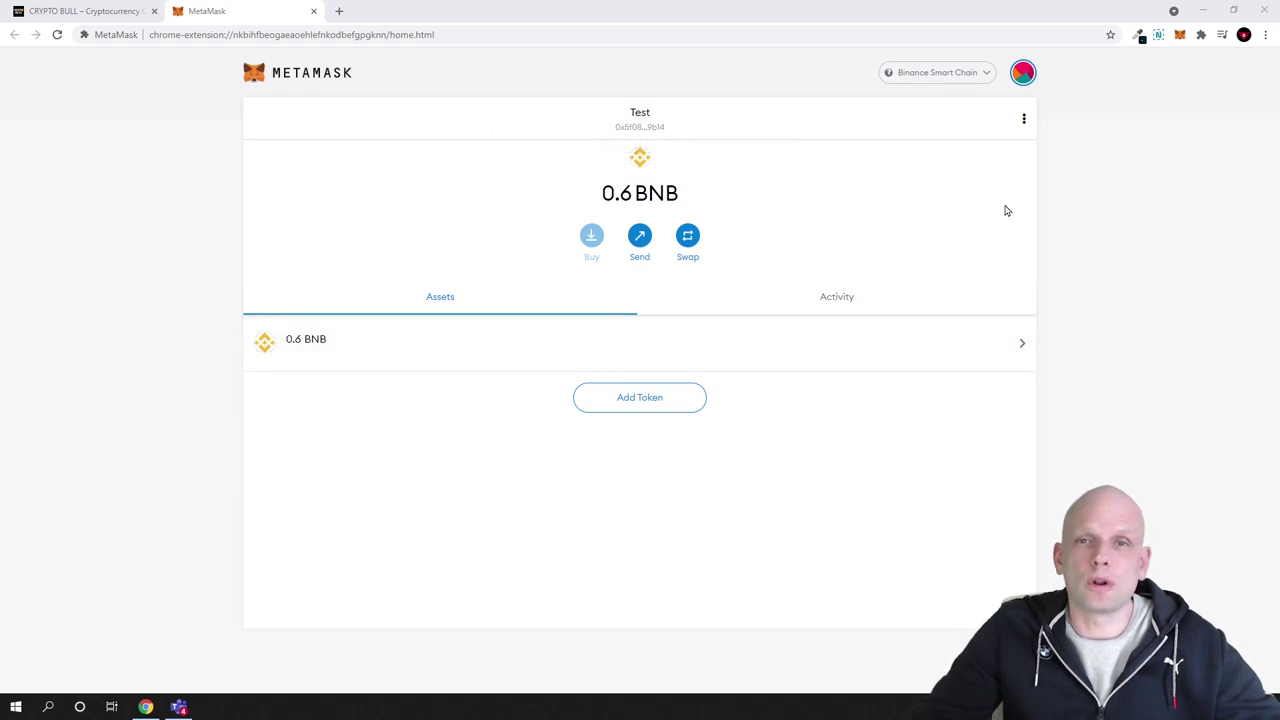
- Check the selected network in the wallet's network list and copy the Test account's address
left_click(940, 74)
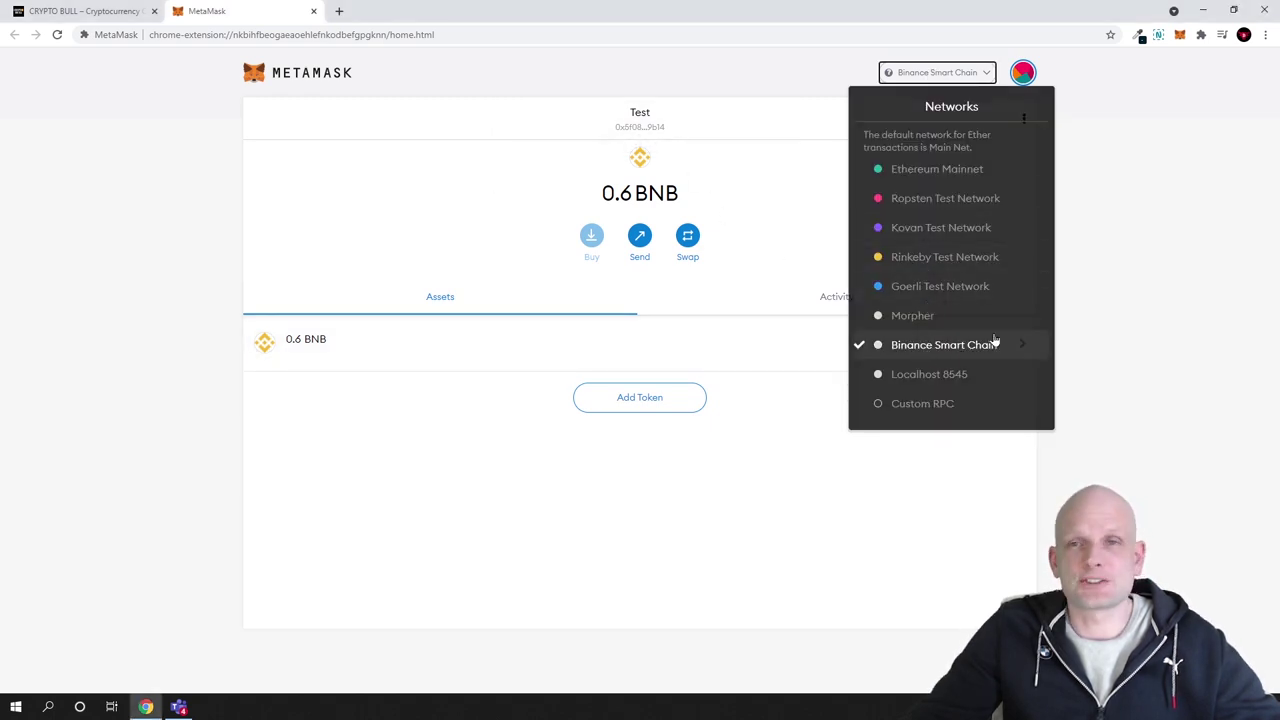
left_click(1092, 275)
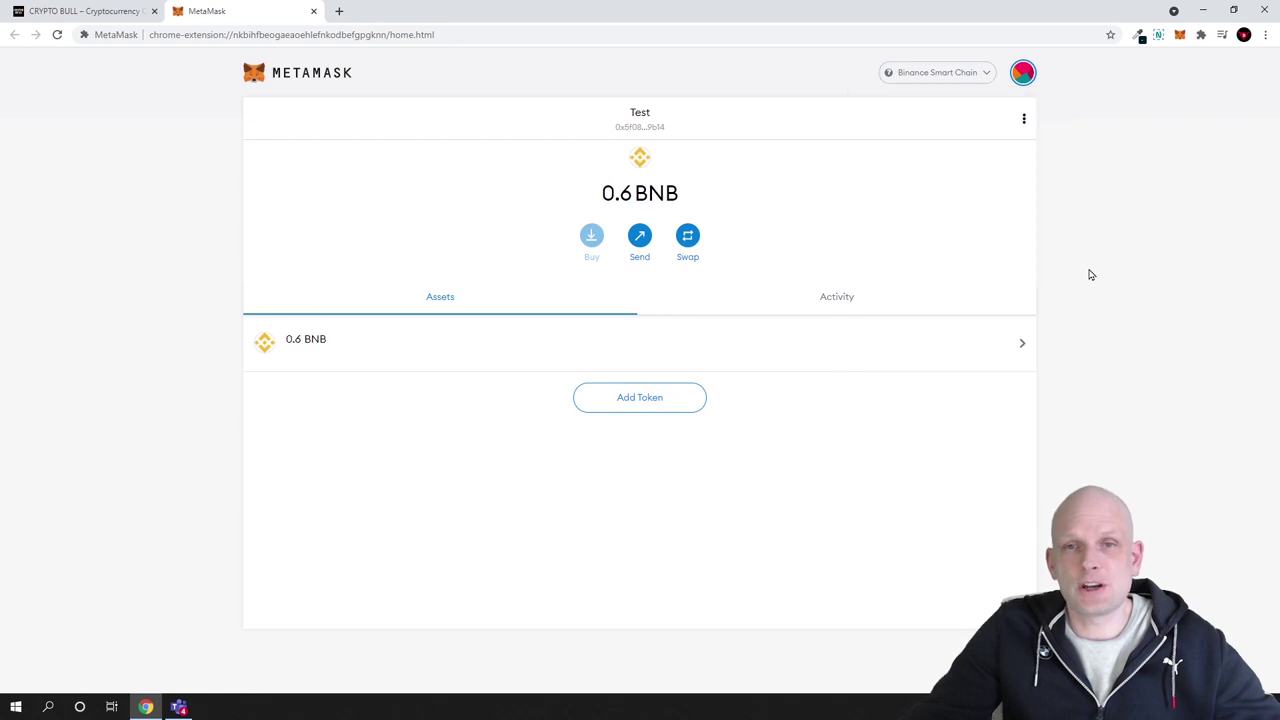
left_click(640, 124)
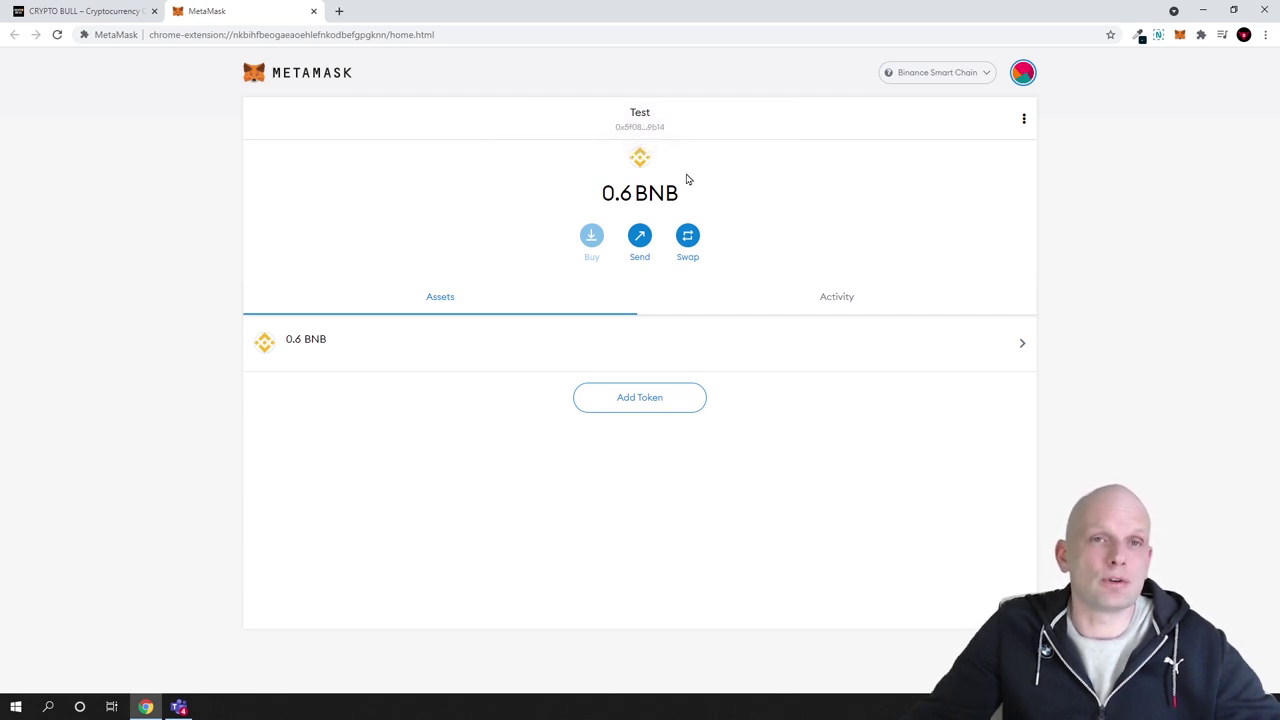
- Open the token page on the Crypto Bull website and follow its Buy CBULL Tokens link to the PancakeSwap exchange
key("ctrl+shift+Tab")
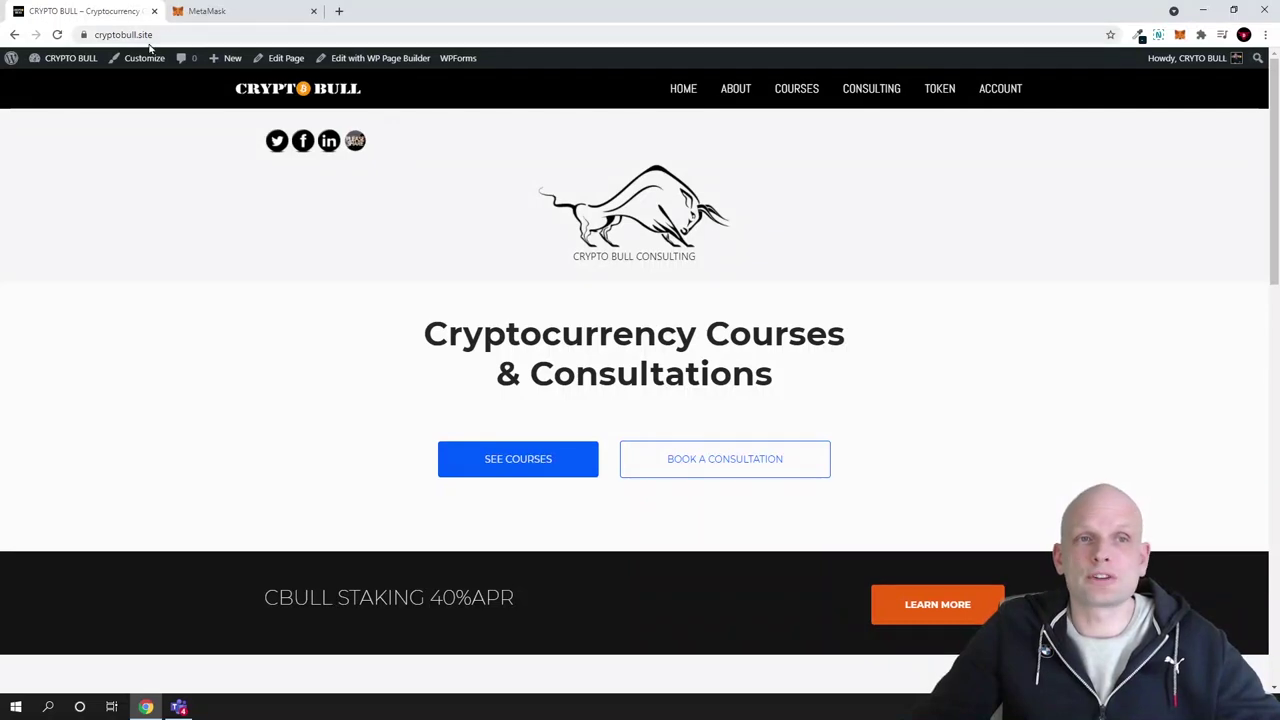
left_click(941, 92)
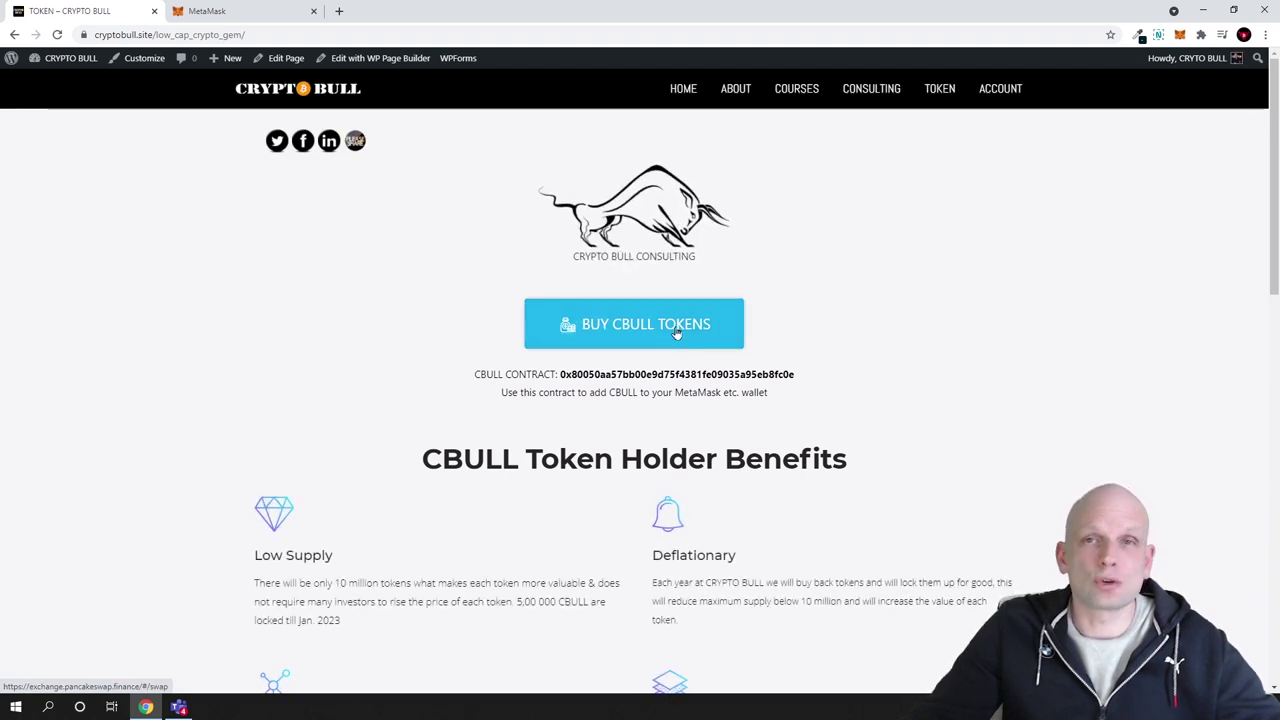
left_click(676, 330)
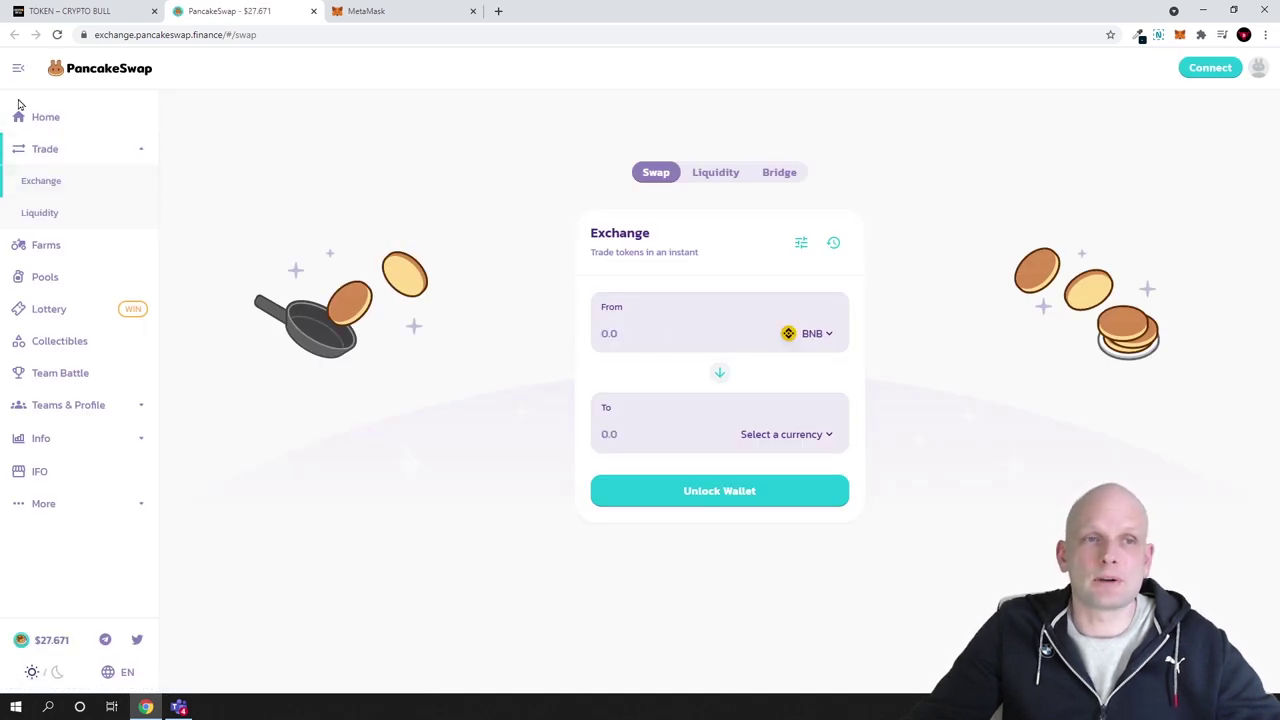
left_click(75, 153)
left_click(75, 153)
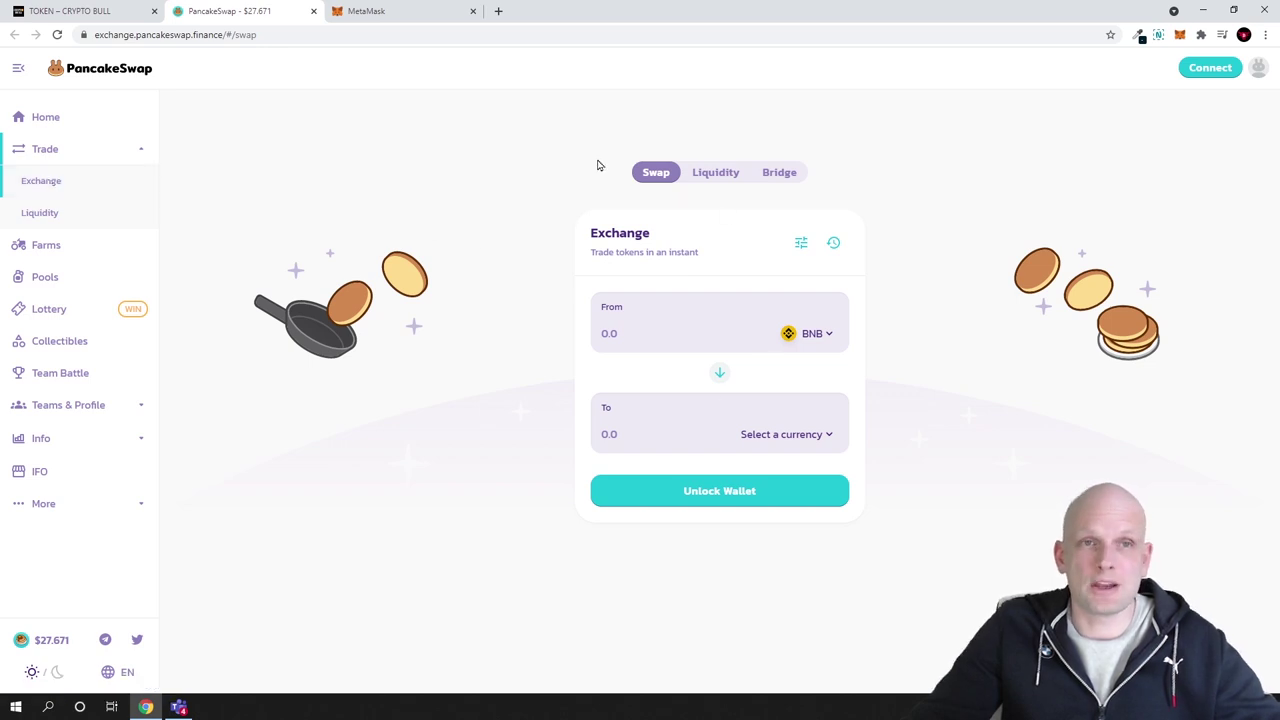
- Copy the CBULL contract address 0x80050aa57bb00e9d75f4381fe09035a95eb8fc0e from the Crypto Bull token page
left_click(62, 11)
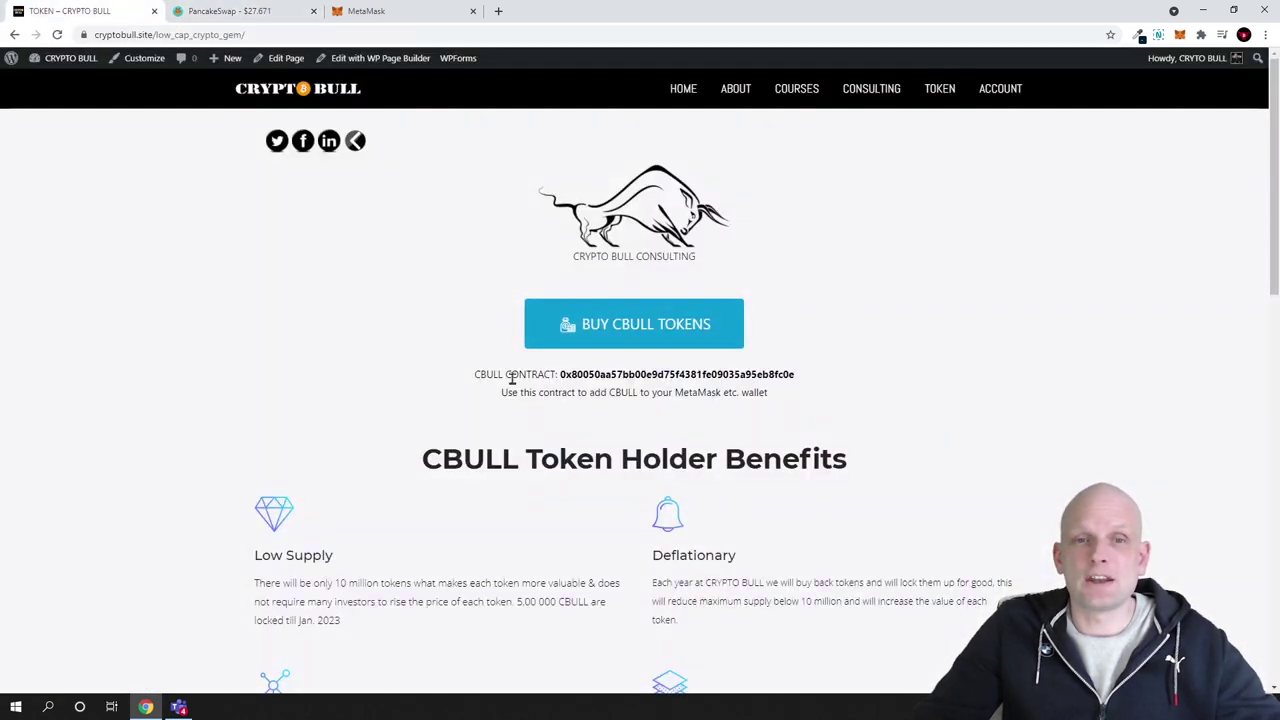
left_click_drag(474, 374, 798, 376)
key("ctrl+c")
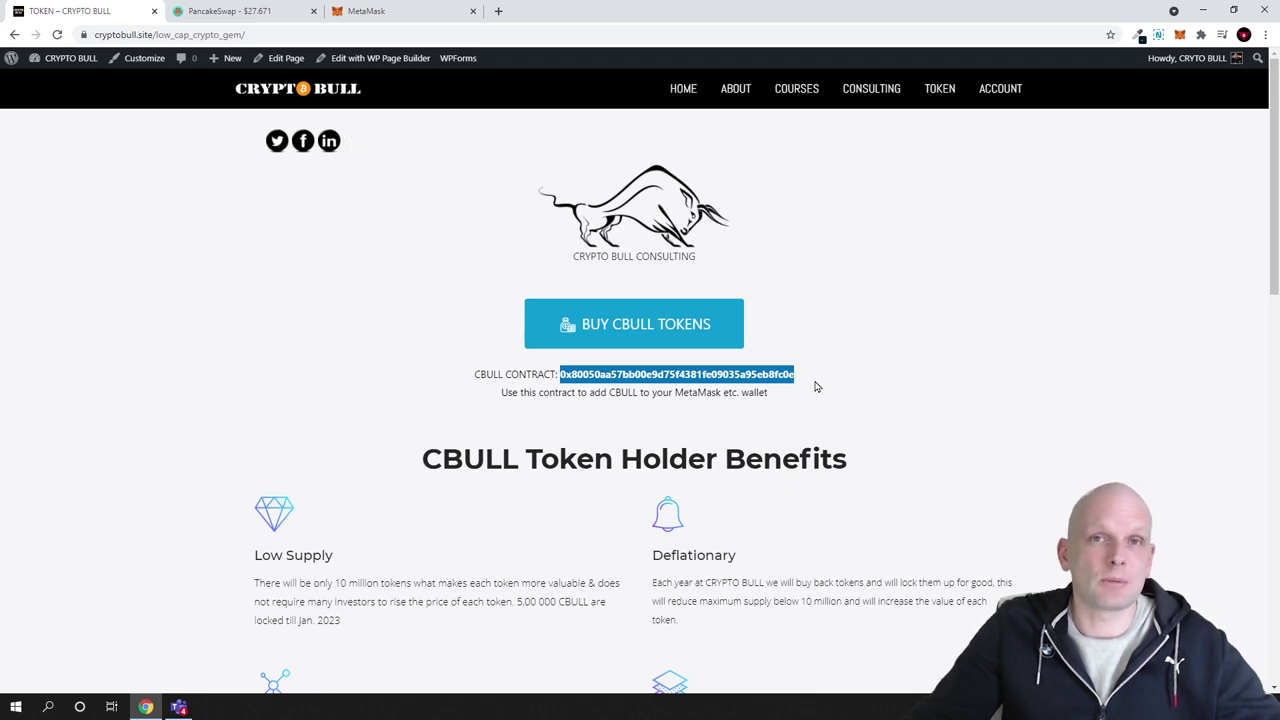
- Start adding a custom token in the MetaMask wallet using the copied CBULL contract address
left_click(372, 12)
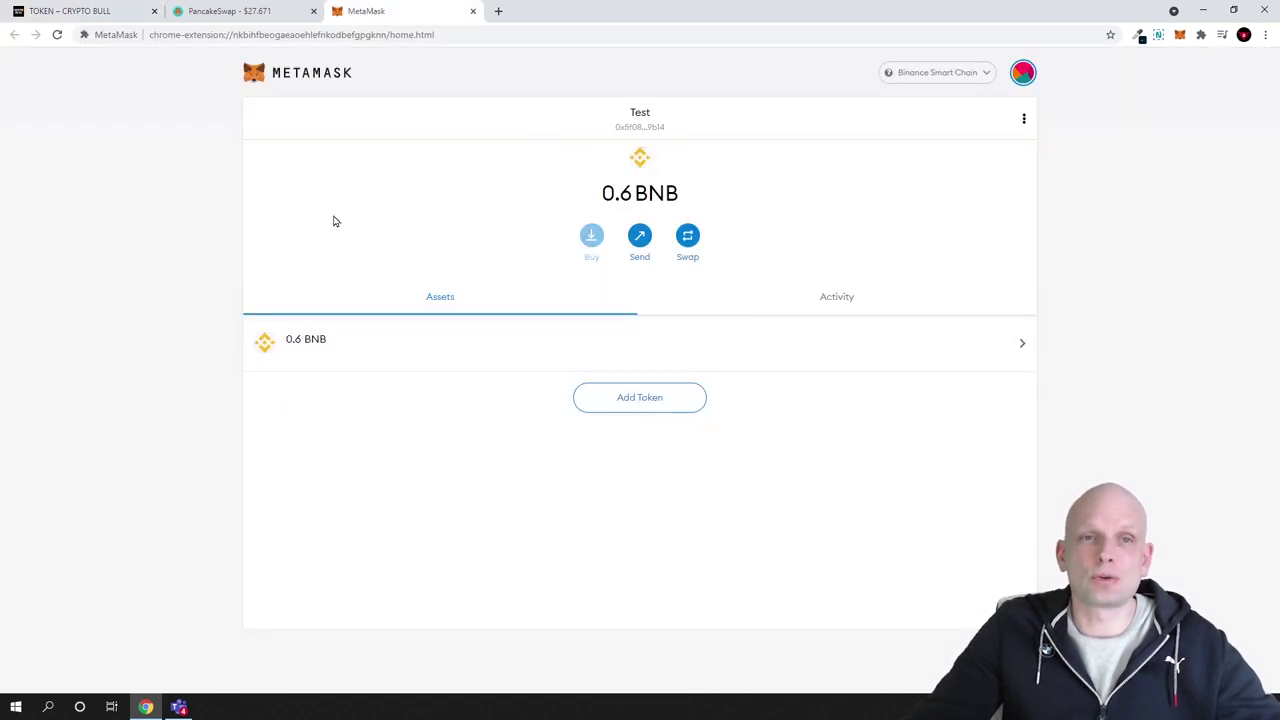
left_click(640, 404)
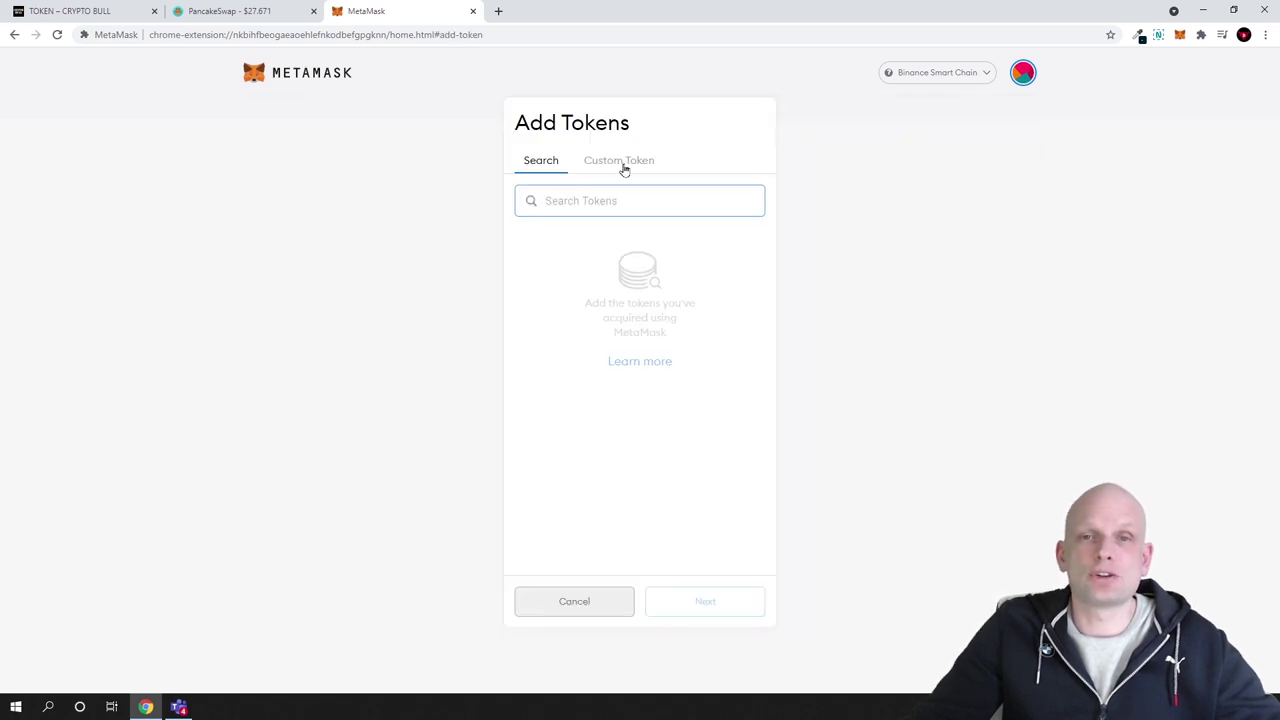
left_click(624, 166)
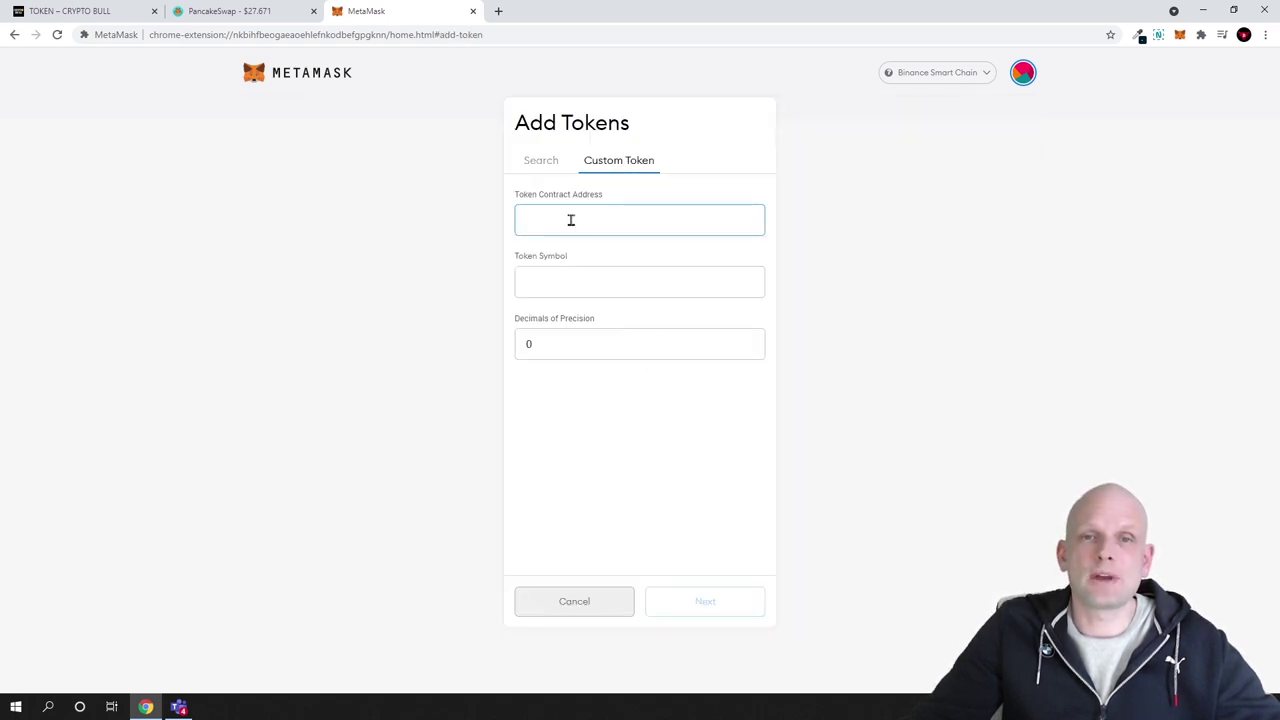
right_click(570, 221)
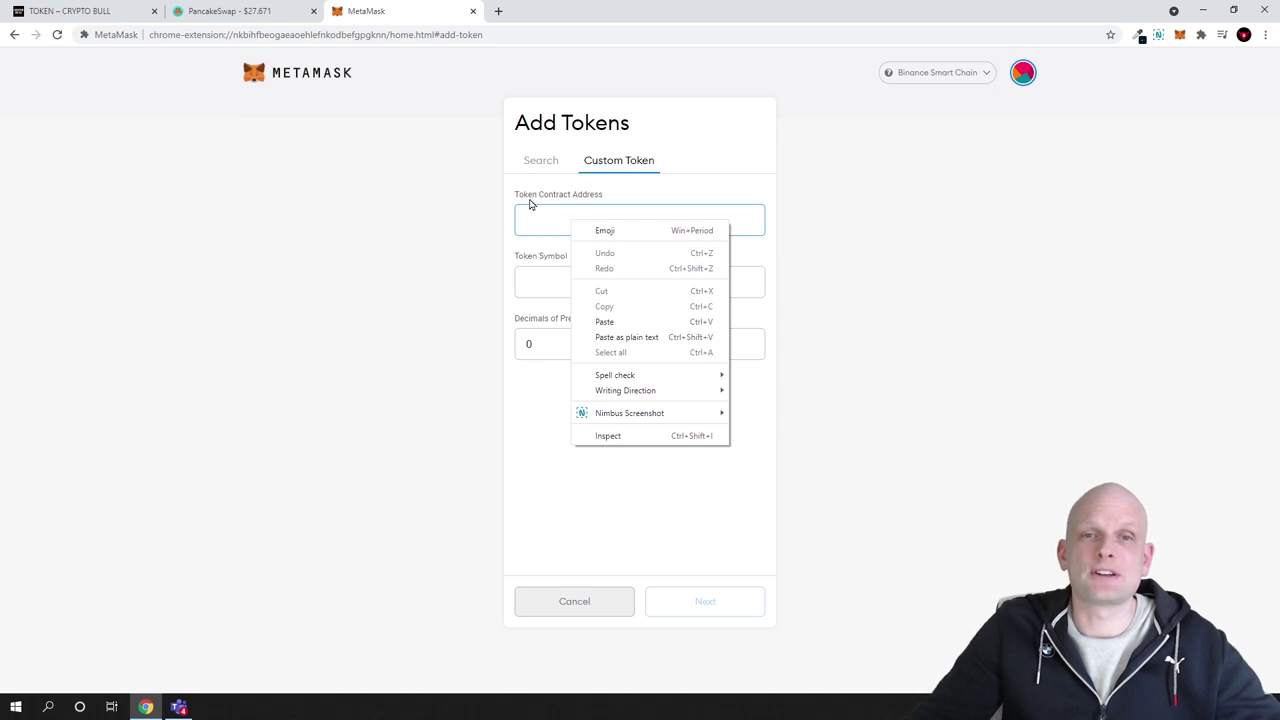
left_click(604, 321)
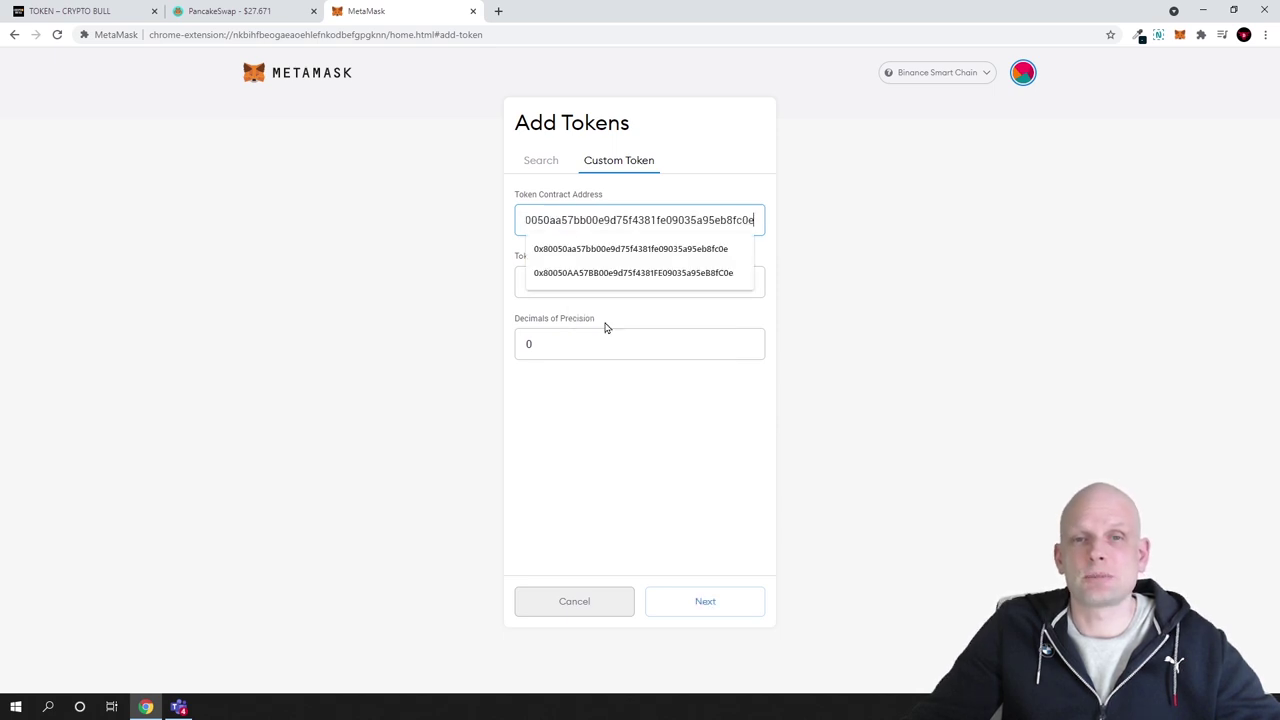
left_click(608, 386)
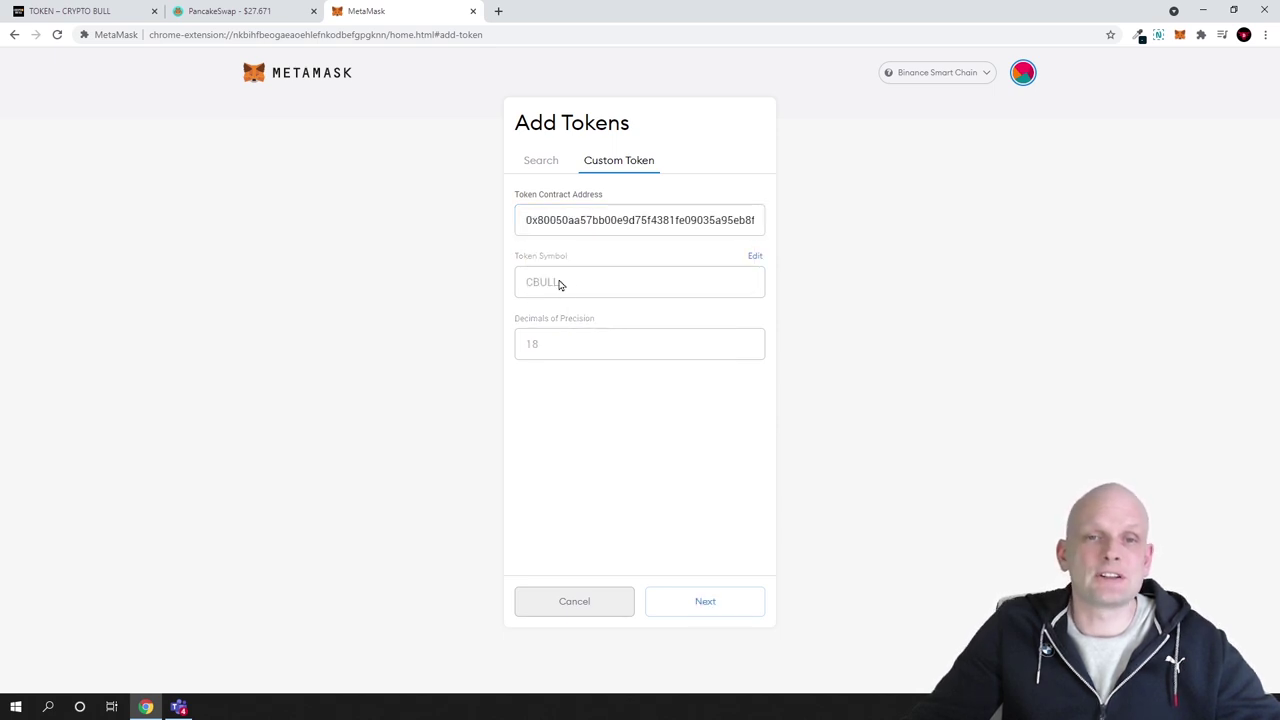
- Confirm adding the CBULL token to the wallet and return to the account overview
left_click_drag(574, 286, 509, 283)
left_click(700, 601)
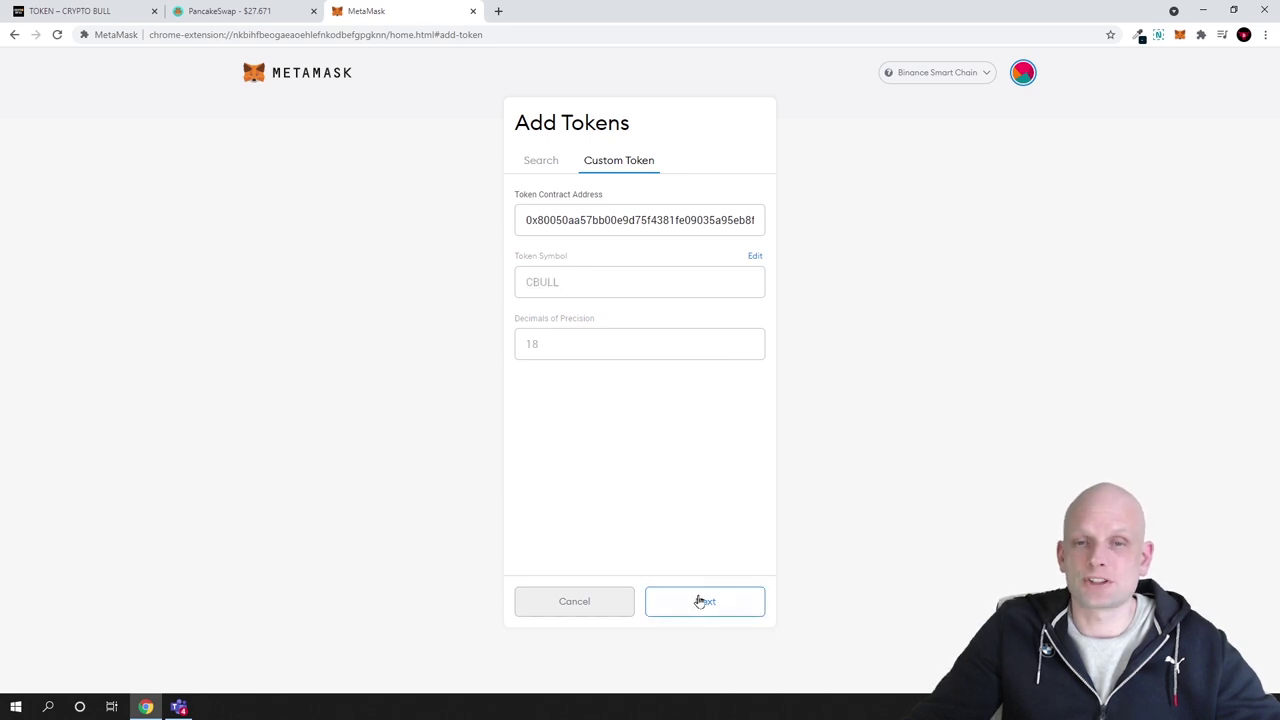
left_click(699, 599)
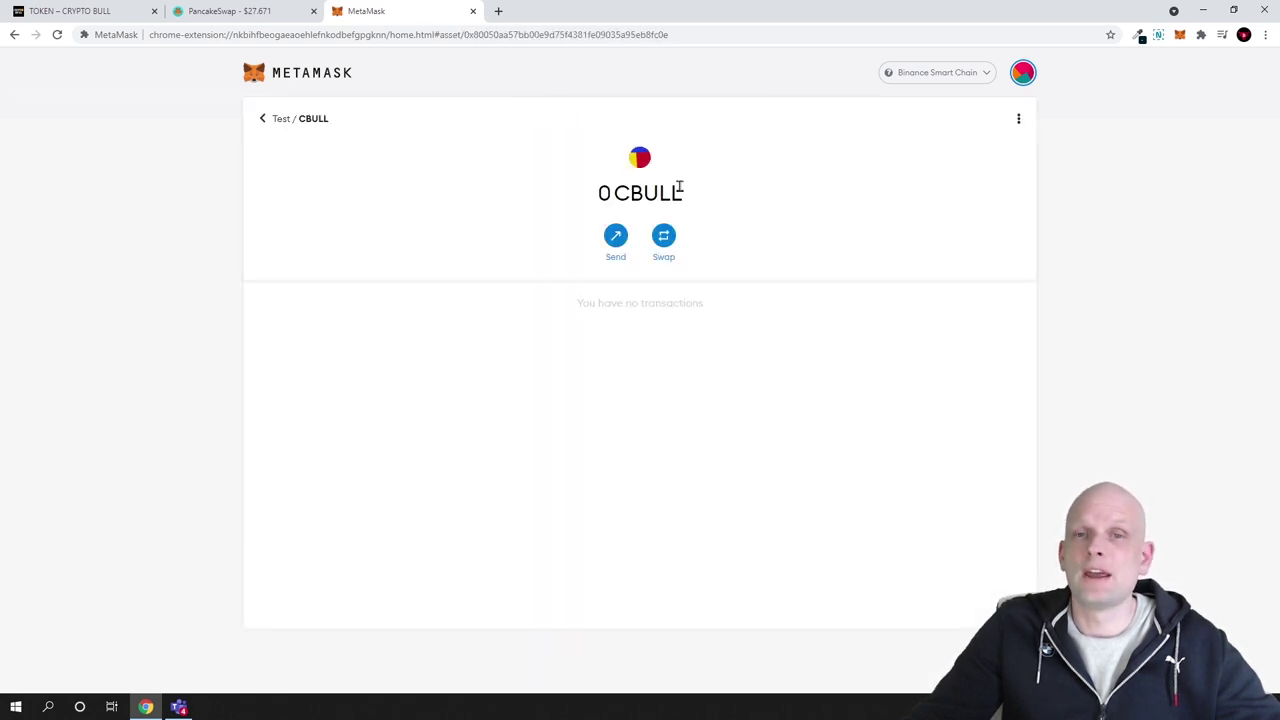
left_click(314, 78)
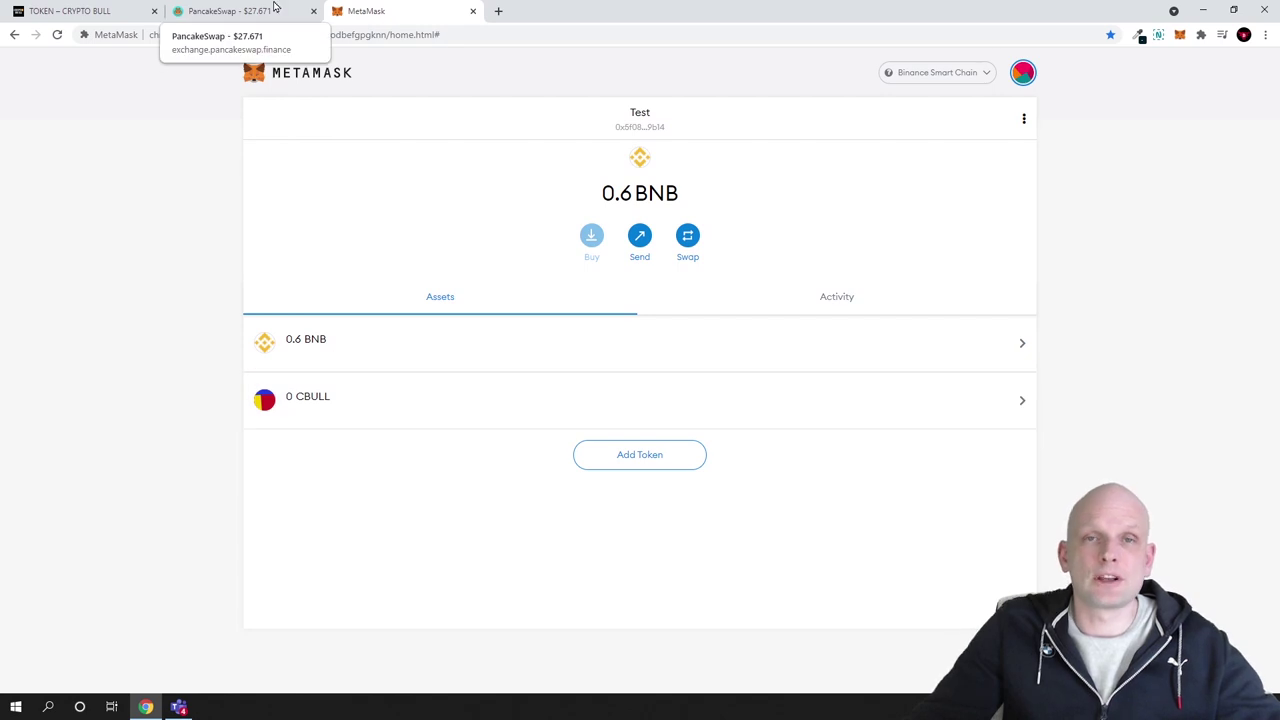
- Switch from PancakeSwap to MetaMask to check the wallet's selected network, and return to the exchange
left_click(275, 6)
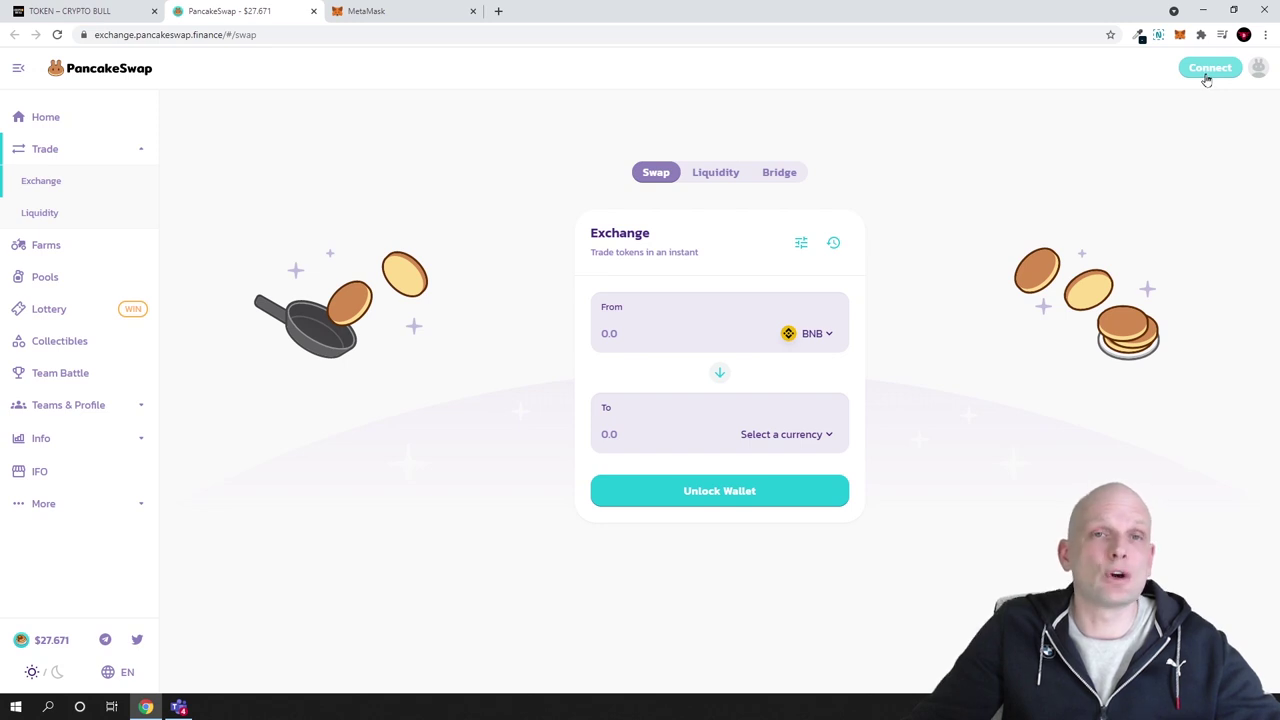
left_click(417, 13)
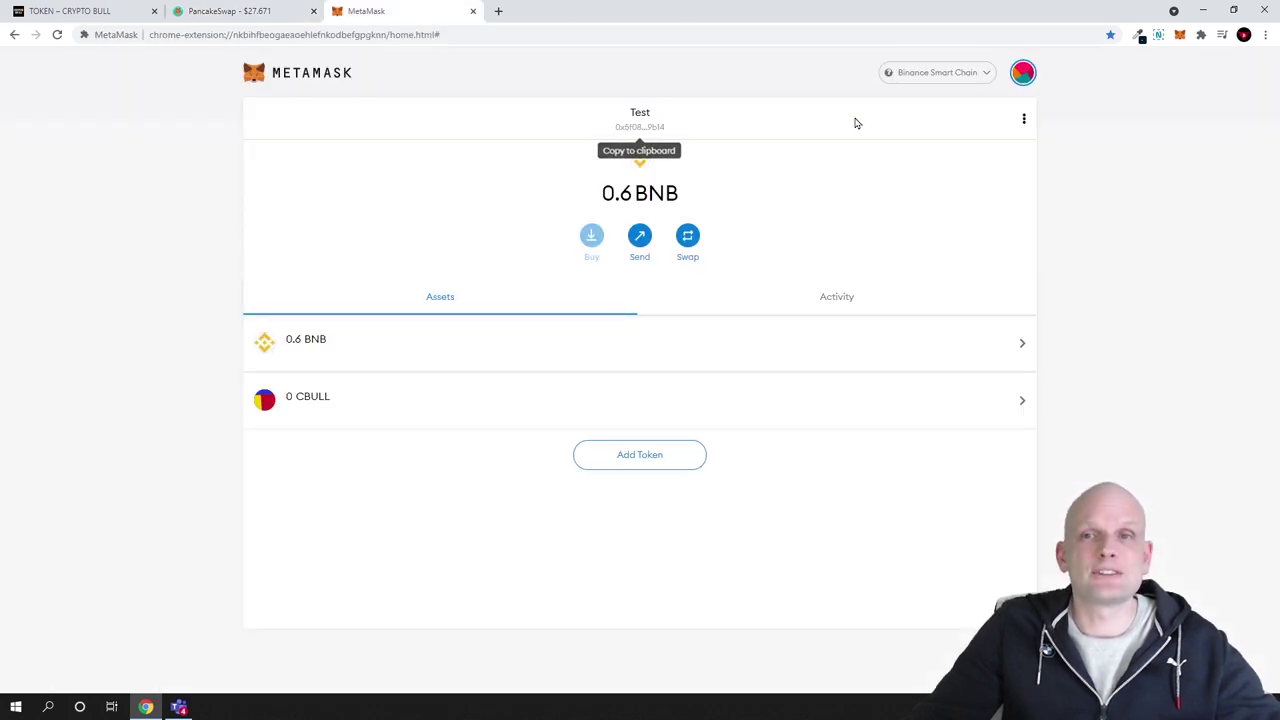
left_click(929, 76)
left_click(929, 78)
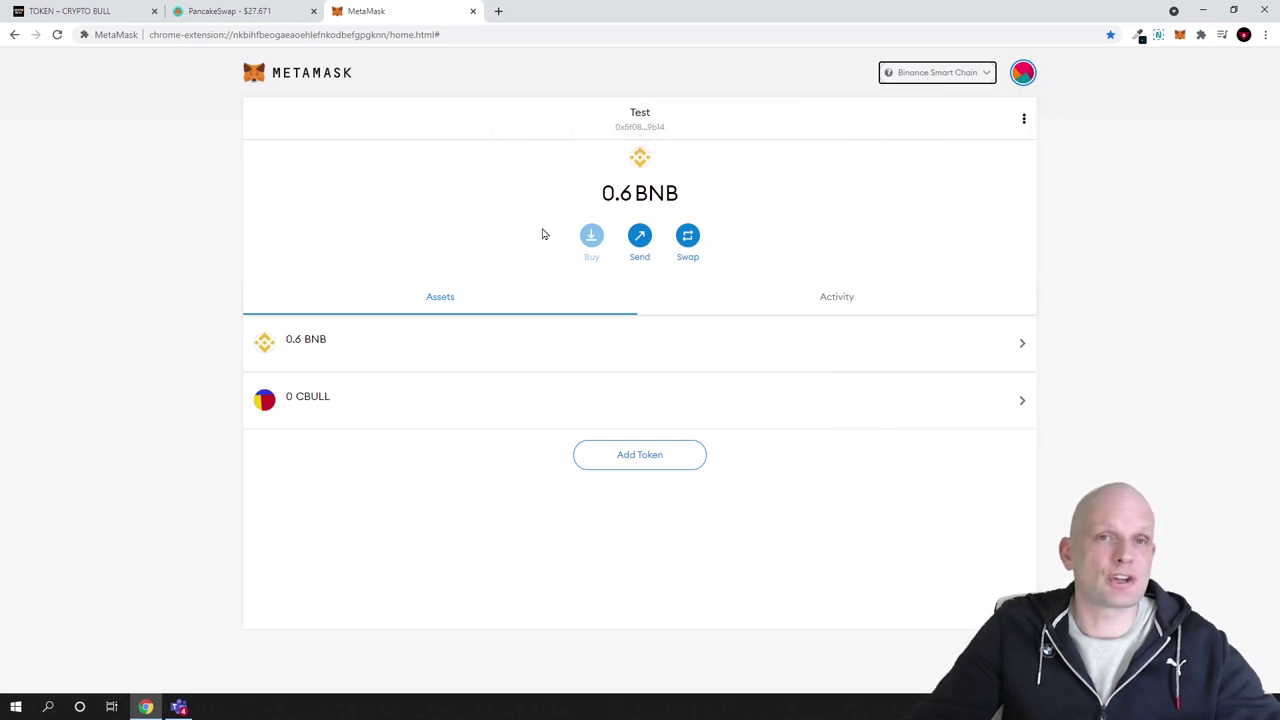
left_click(238, 16)
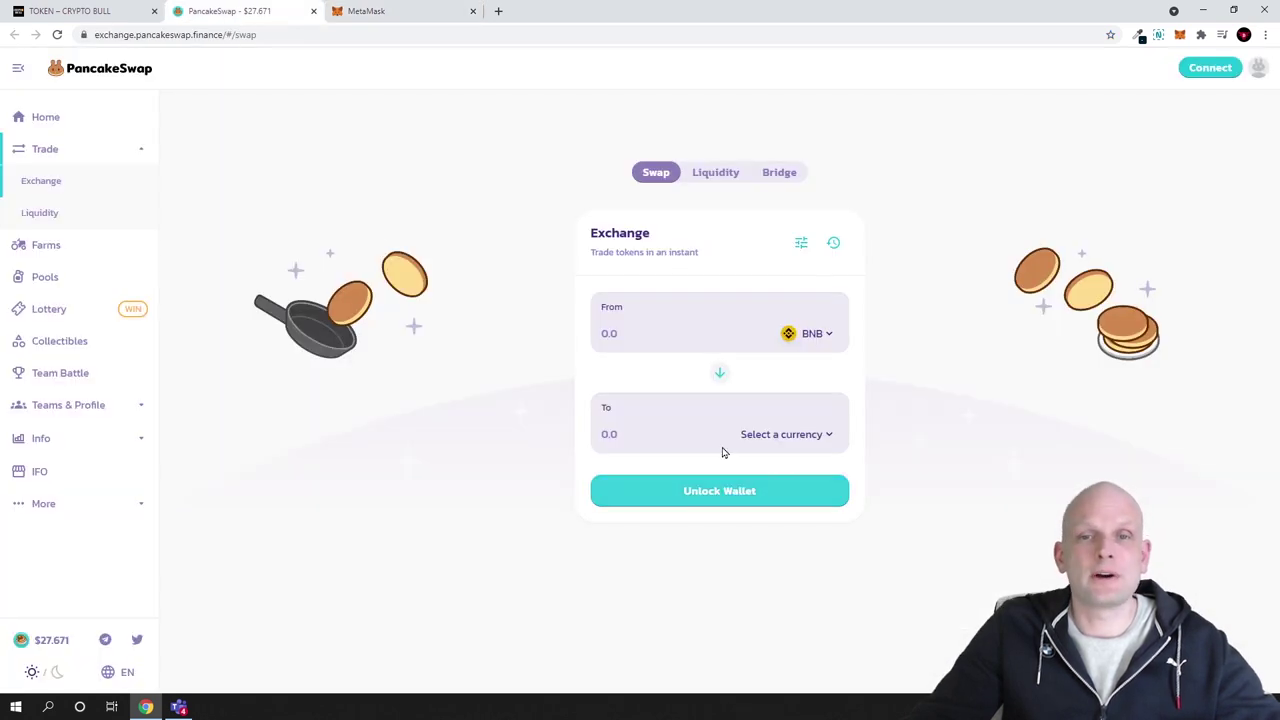
- View the token choices for both sides of the PancakeSwap exchange without changing the selection
left_click(818, 336)
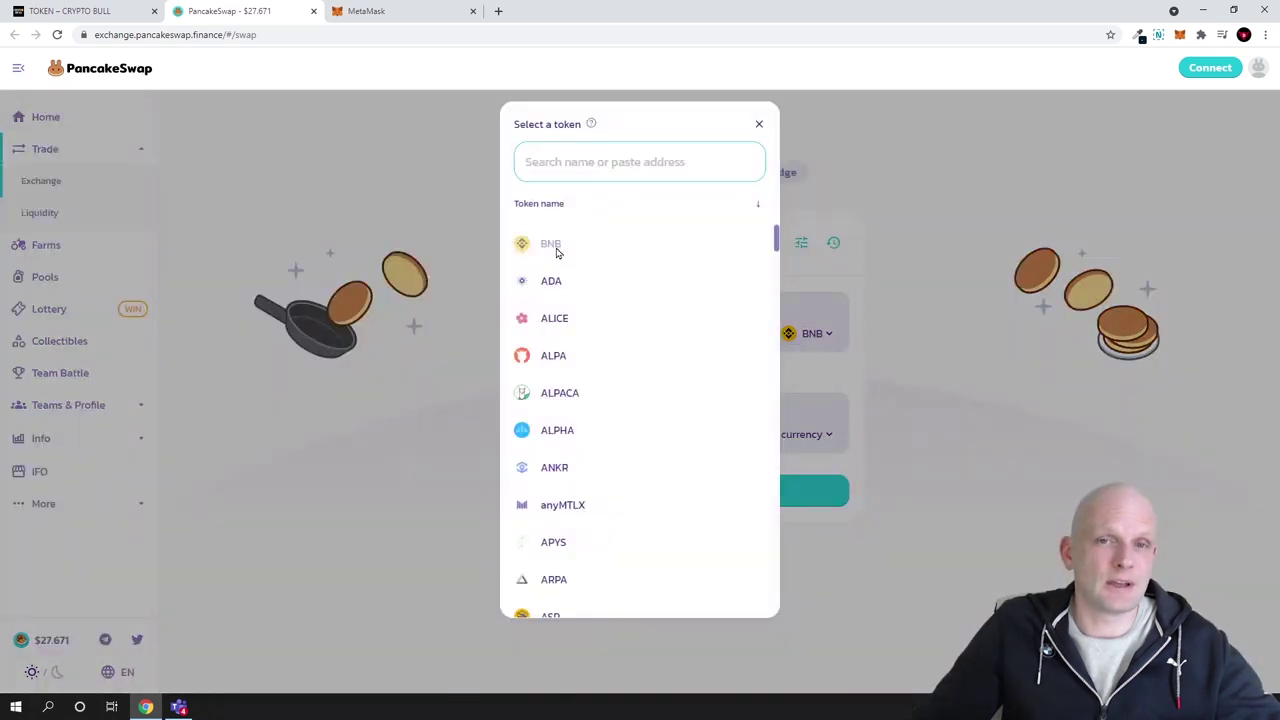
left_click(830, 434)
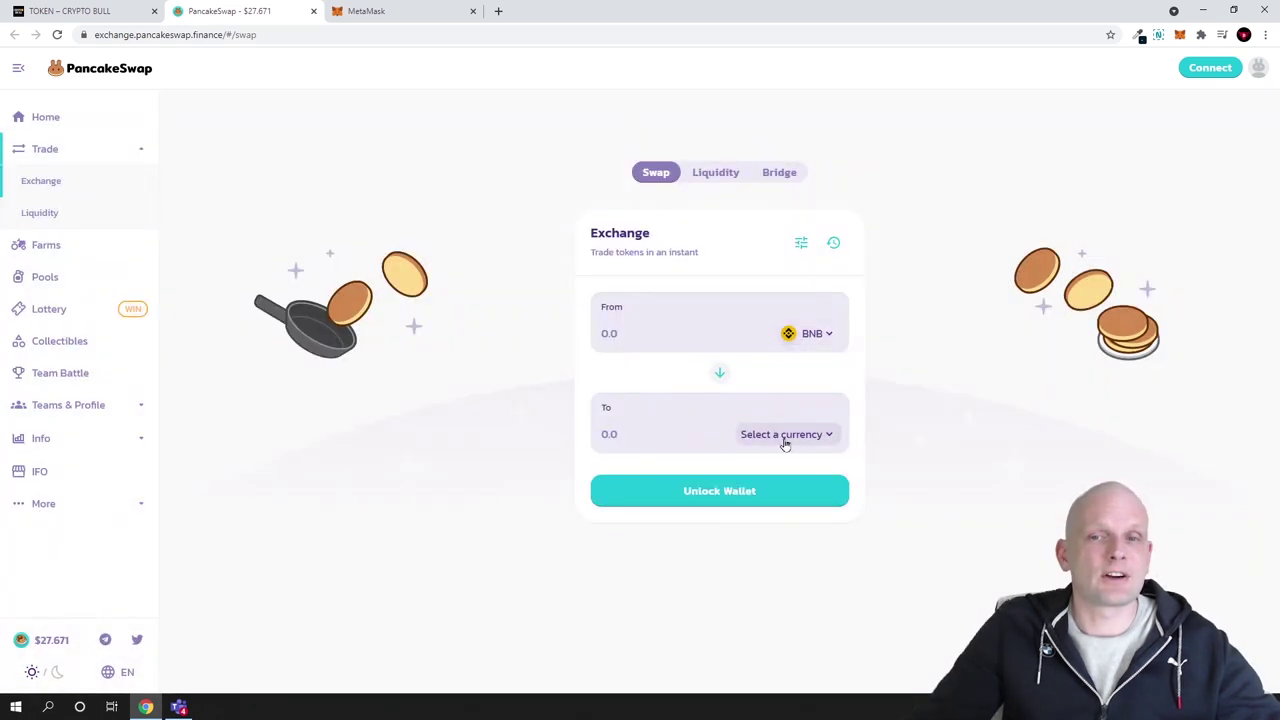
left_click(783, 440)
left_click(758, 124)
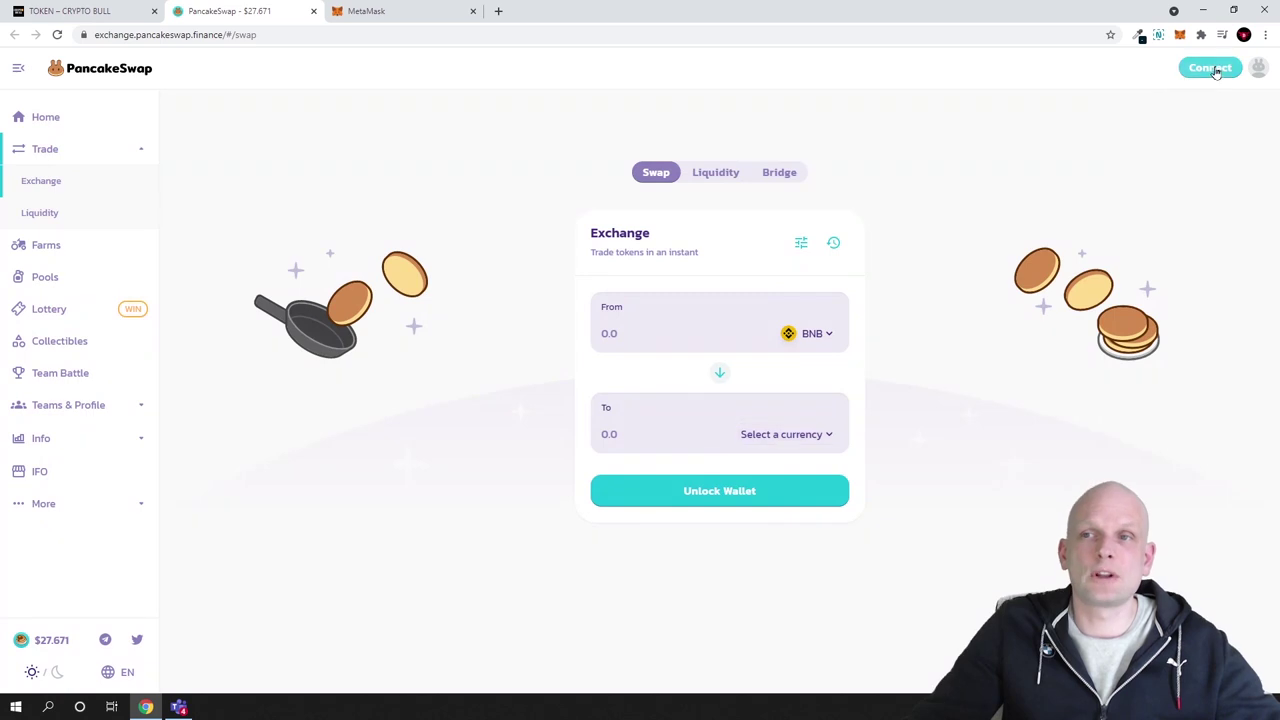
- Connect the MetaMask wallet to PancakeSwap
left_click(1207, 67)
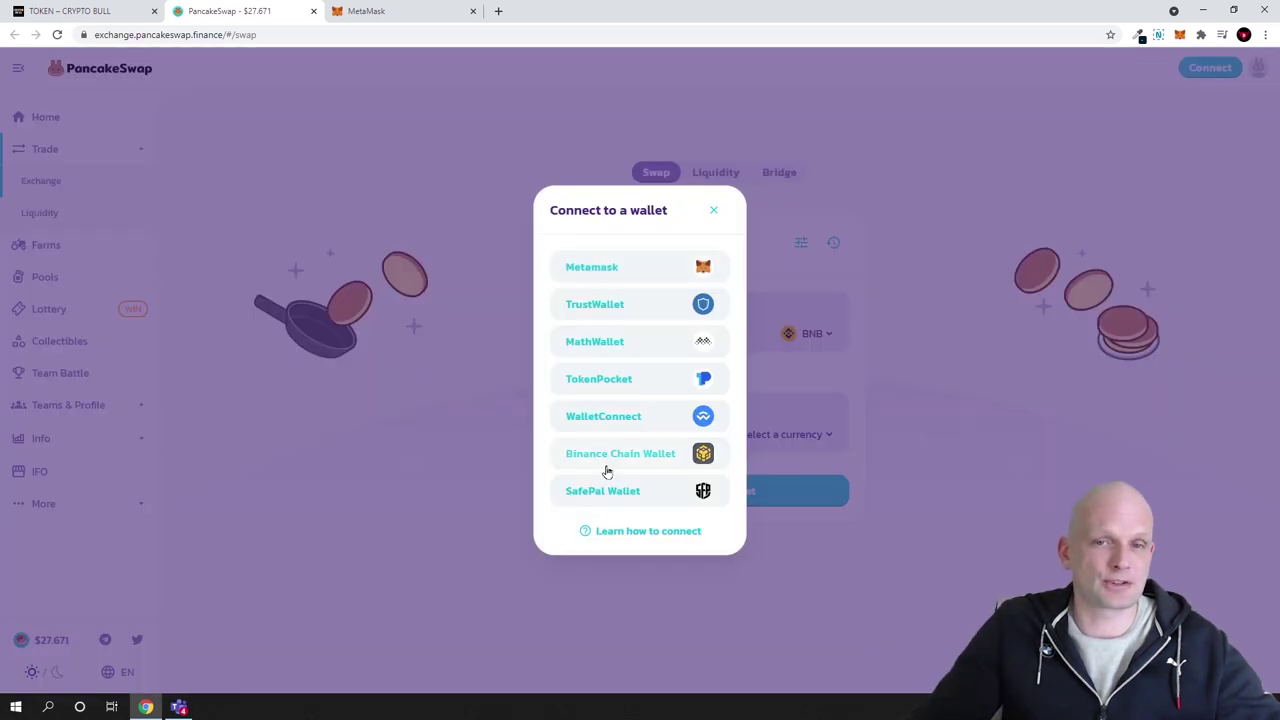
left_click(592, 279)
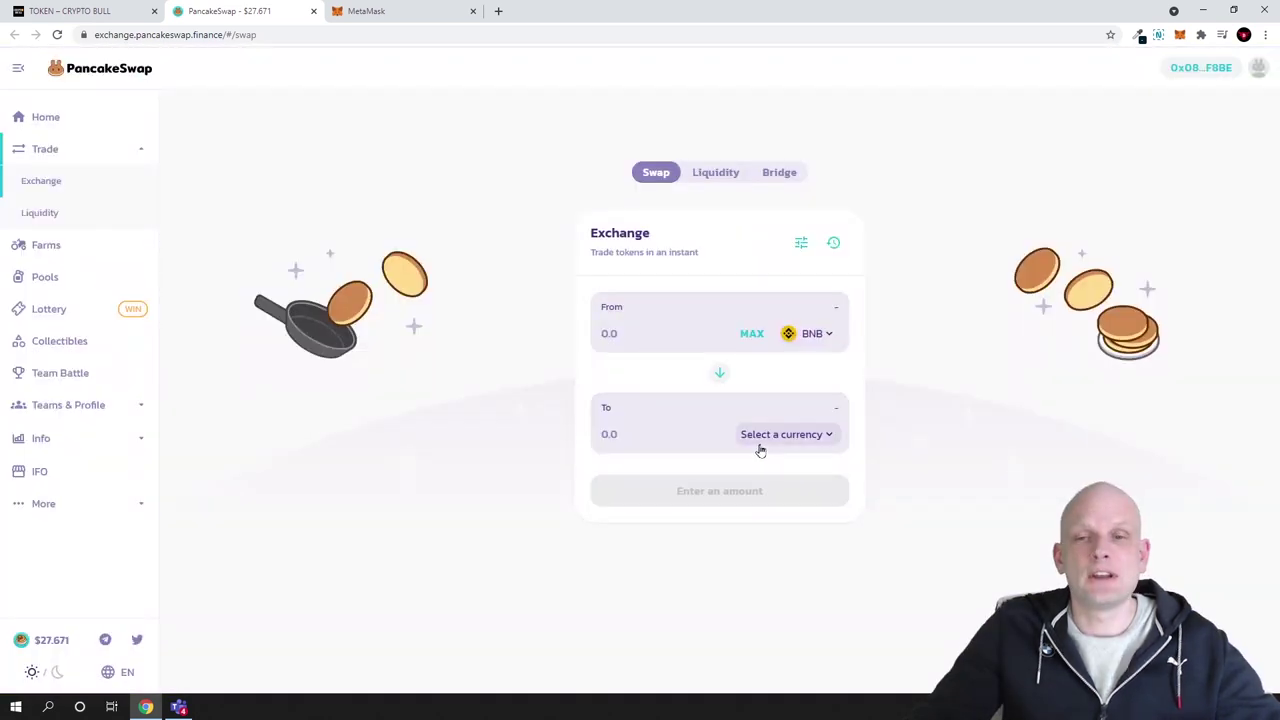
- Look up CBULL by the contract address from the Crypto Bull token page, and select it as the token to receive
left_click(797, 437)
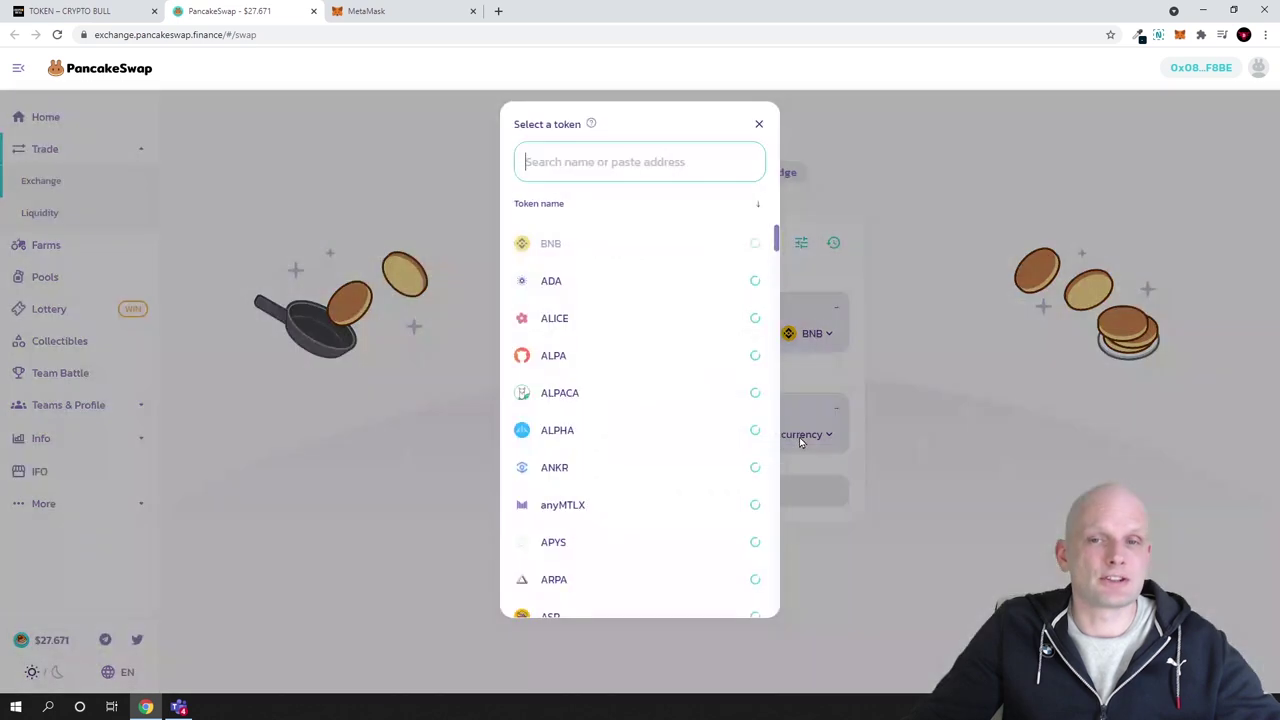
right_click(672, 166)
left_click(705, 262)
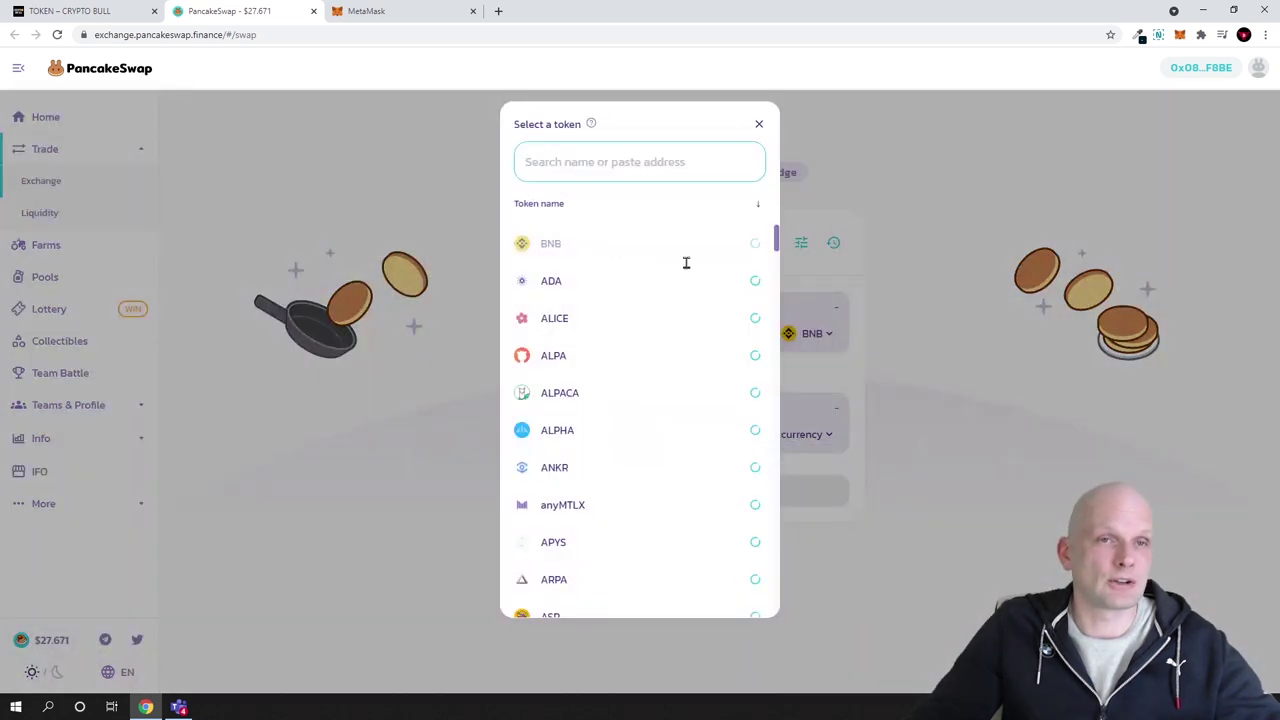
left_click(60, 11)
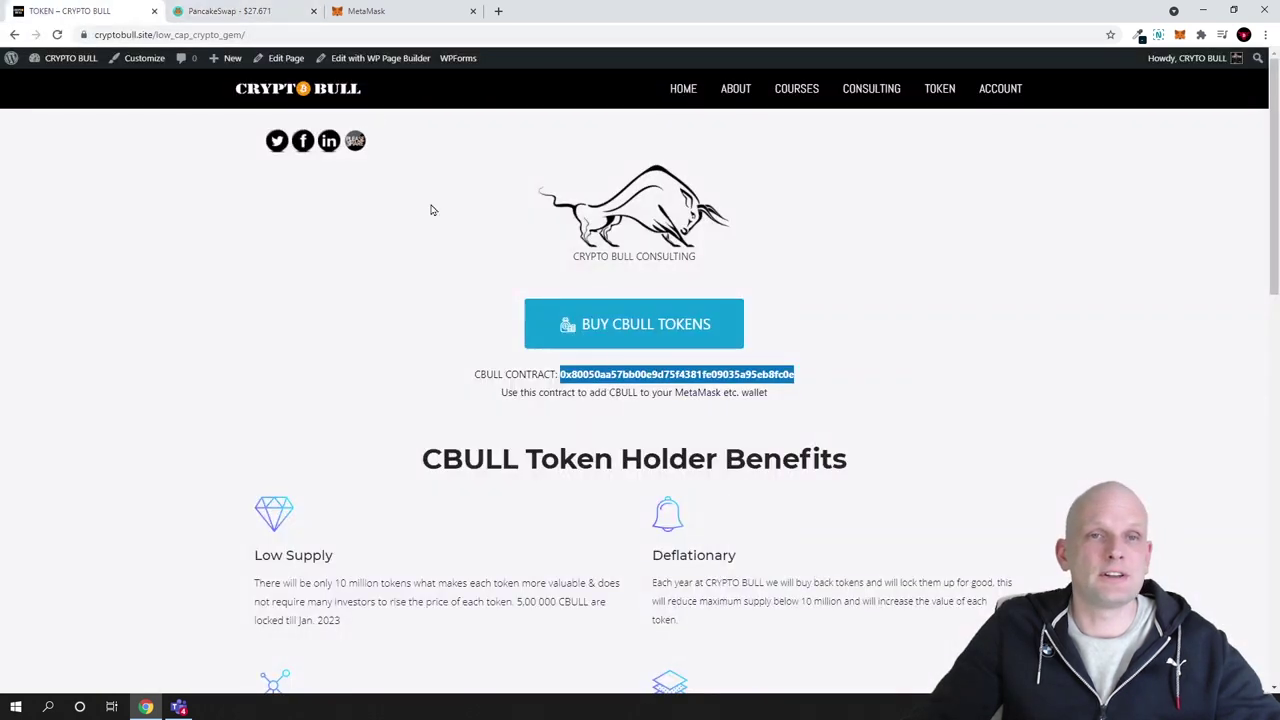
key("ctrl+Tab")
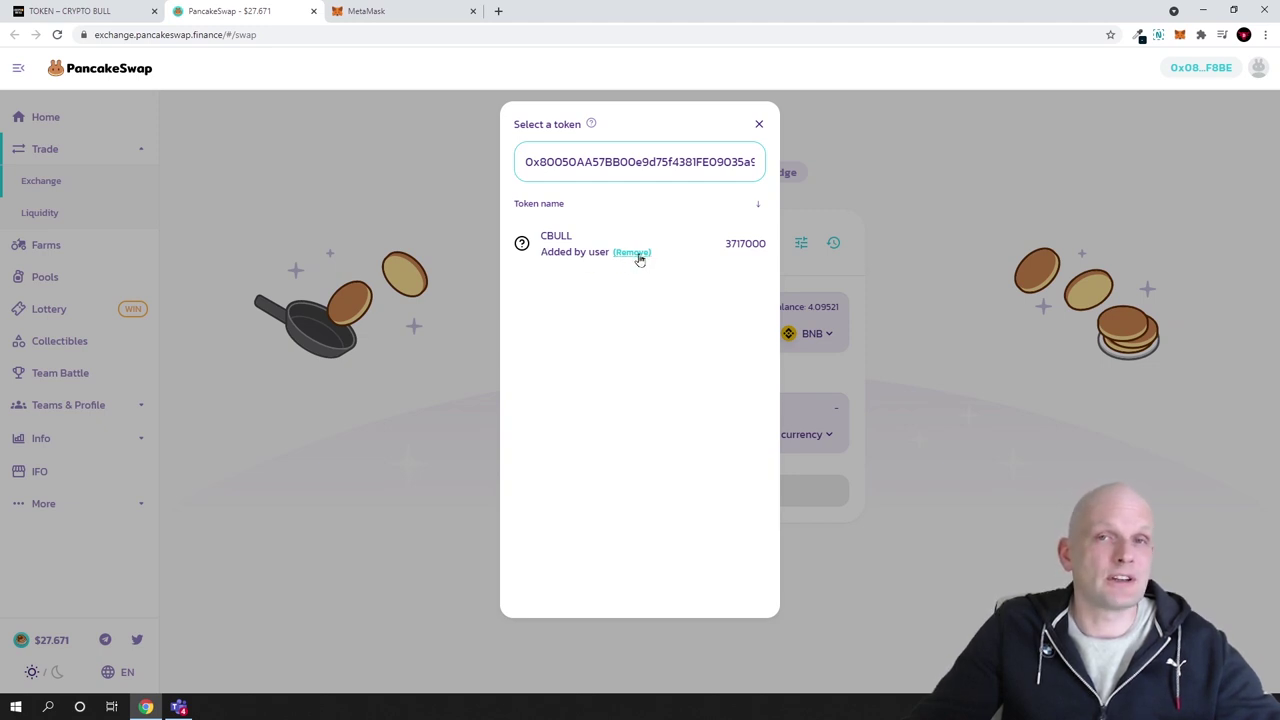
left_click(759, 124)
left_click(758, 435)
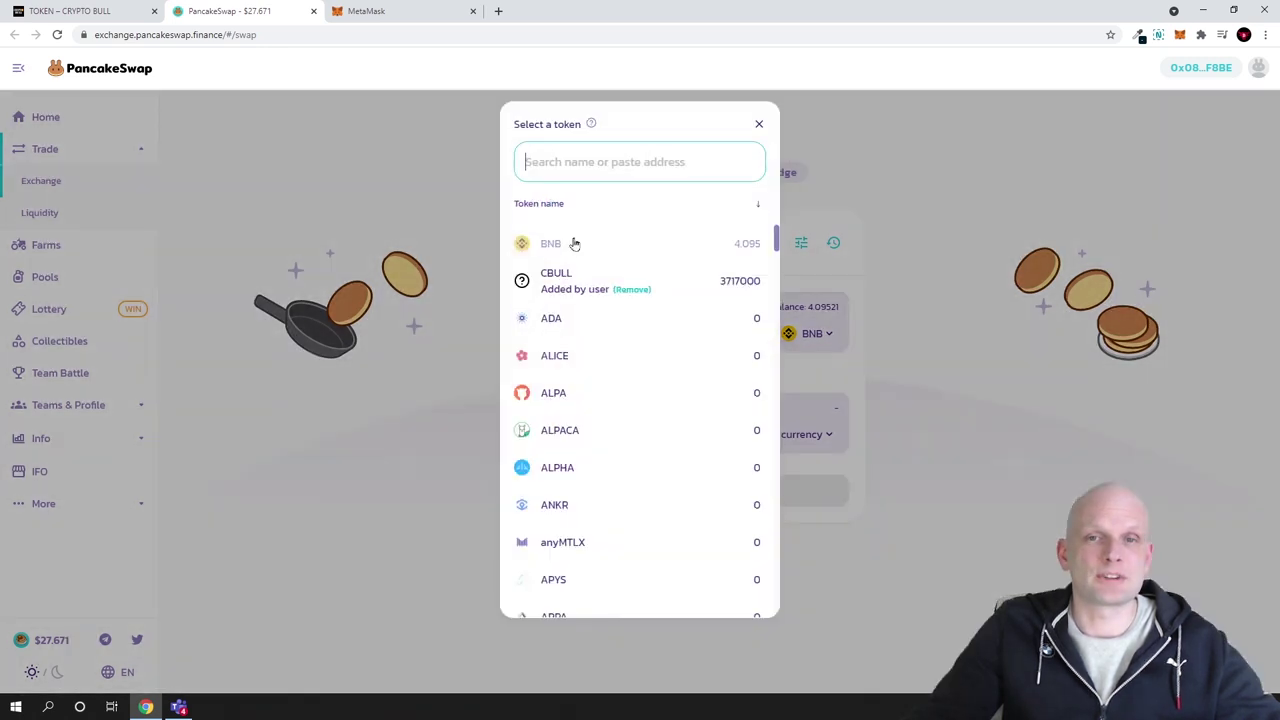
left_click(563, 285)
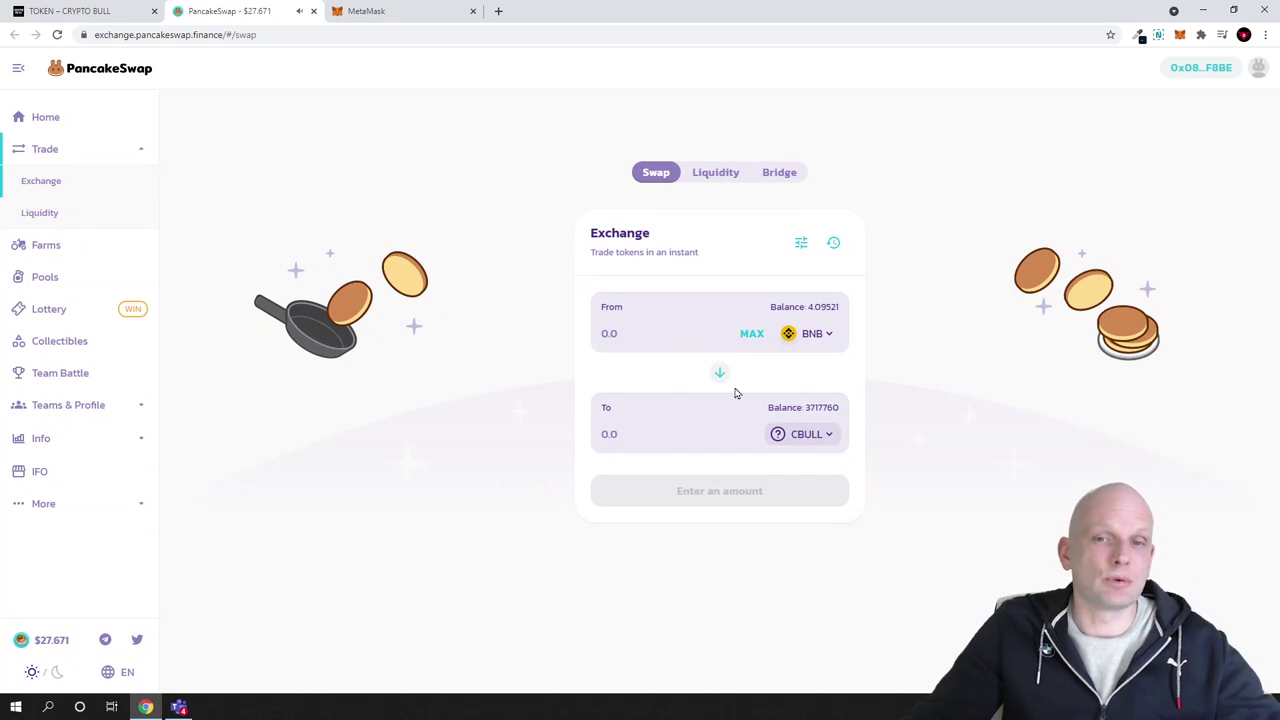
- Enter 1 BNB as the amount to swap and examine the estimated CBULL amount
left_click(623, 334)
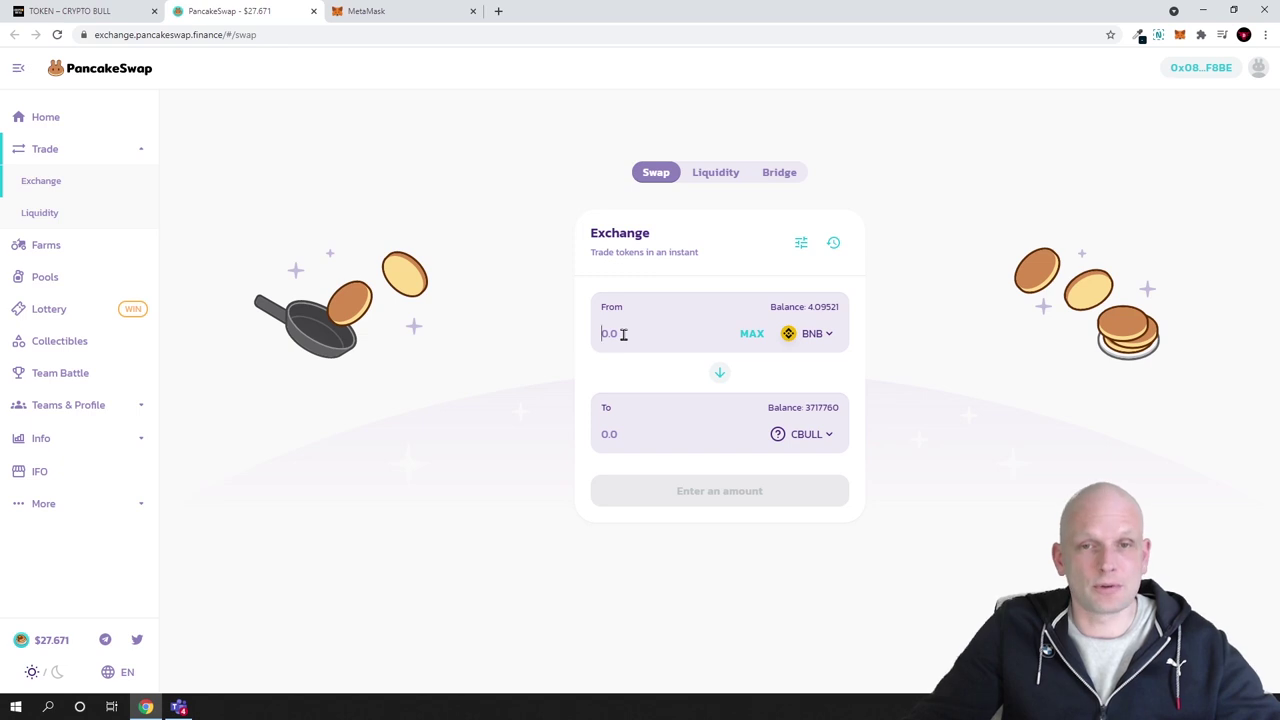
type("1")
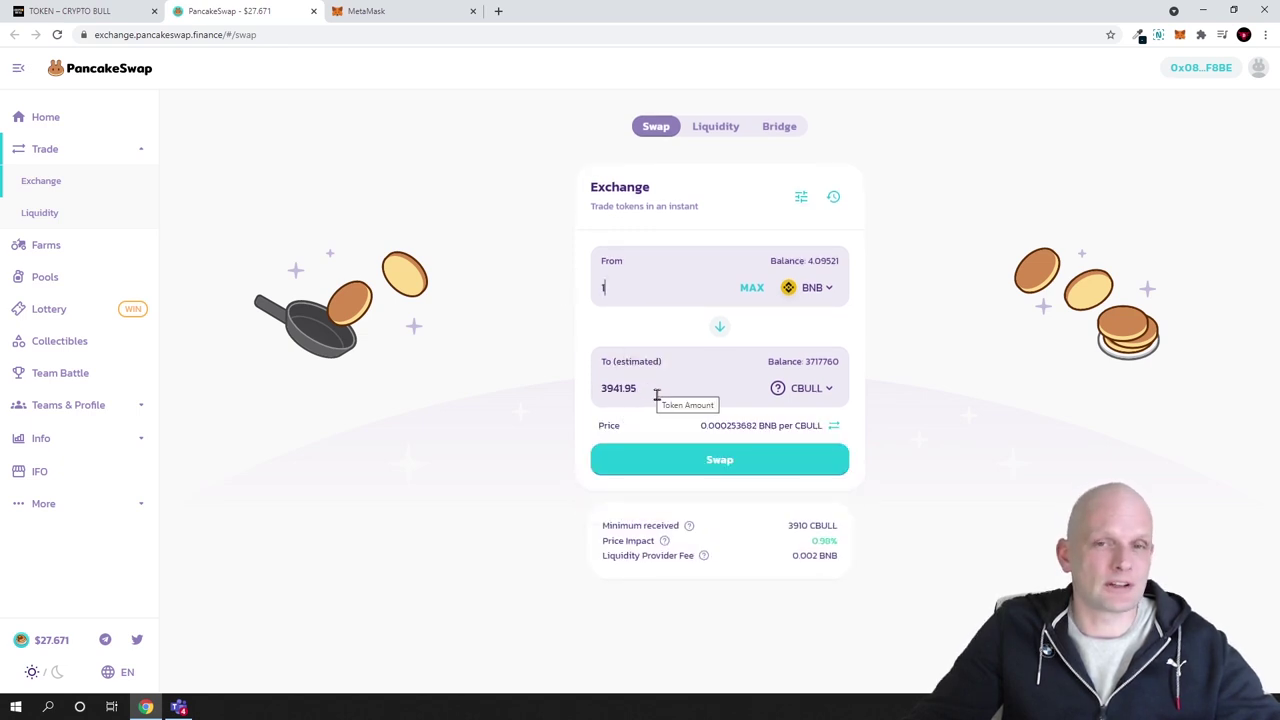
left_click_drag(656, 394, 600, 392)
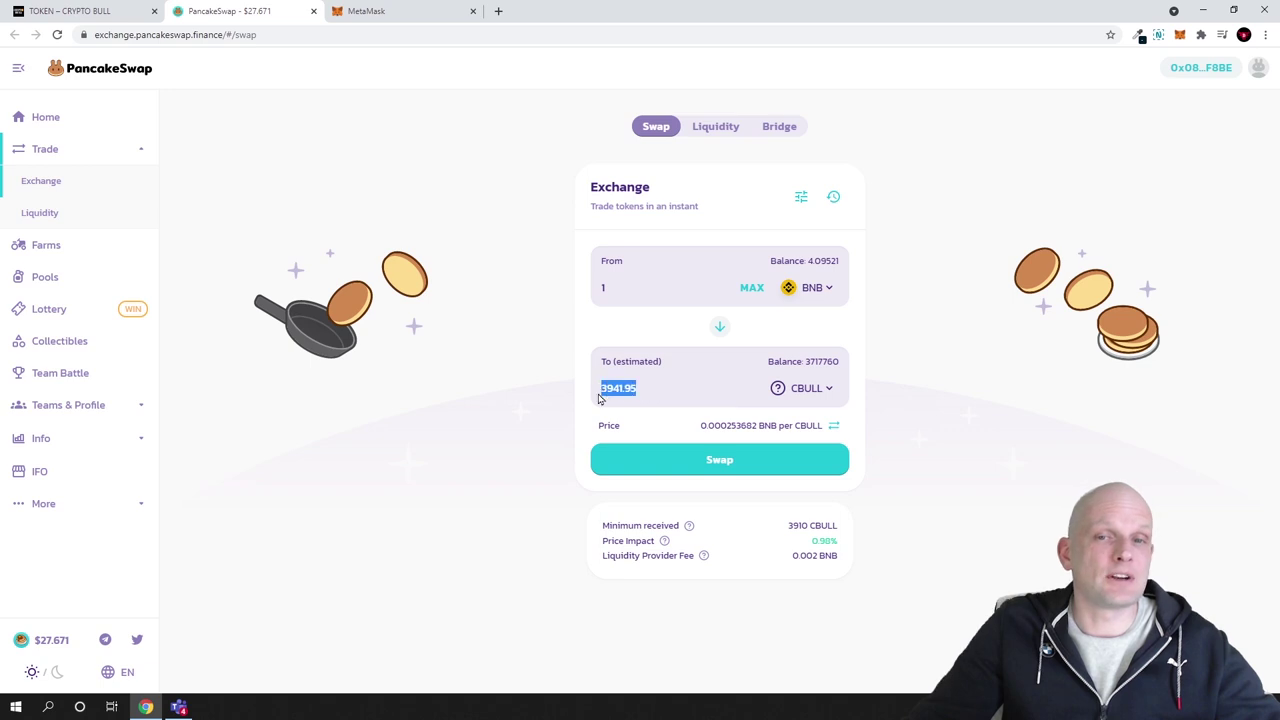
left_click(671, 394)
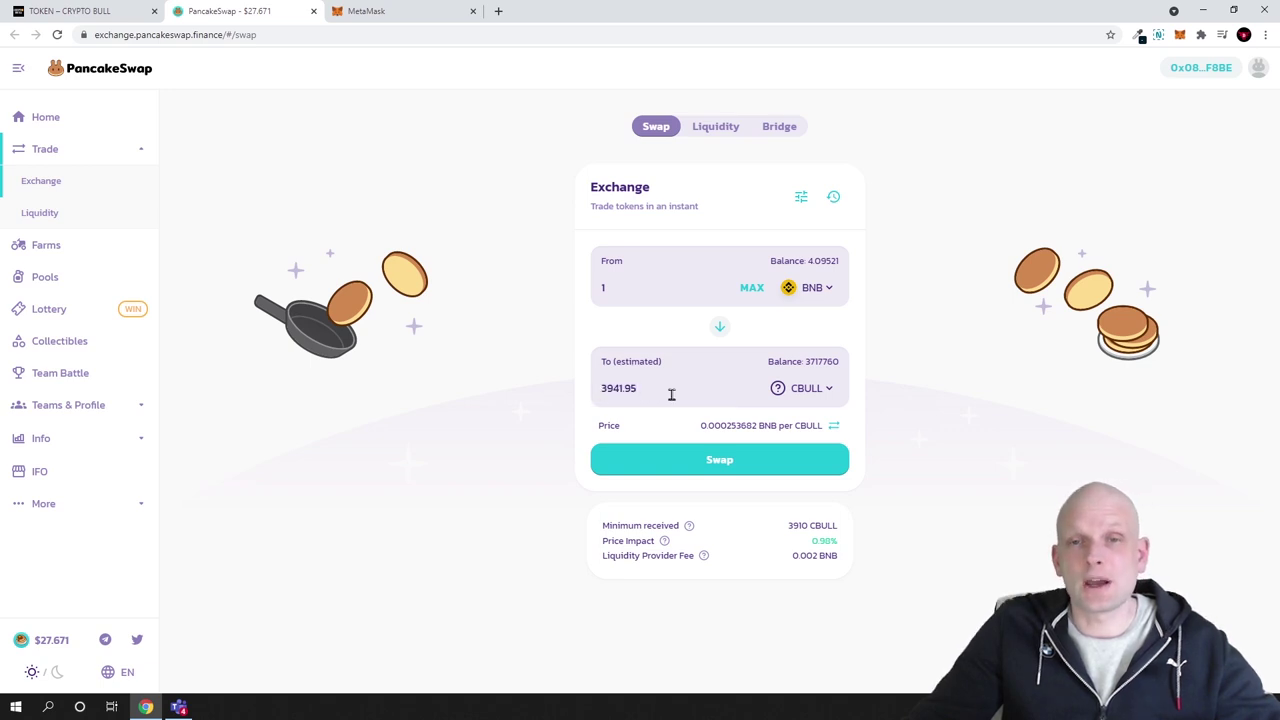
double_click(601, 287)
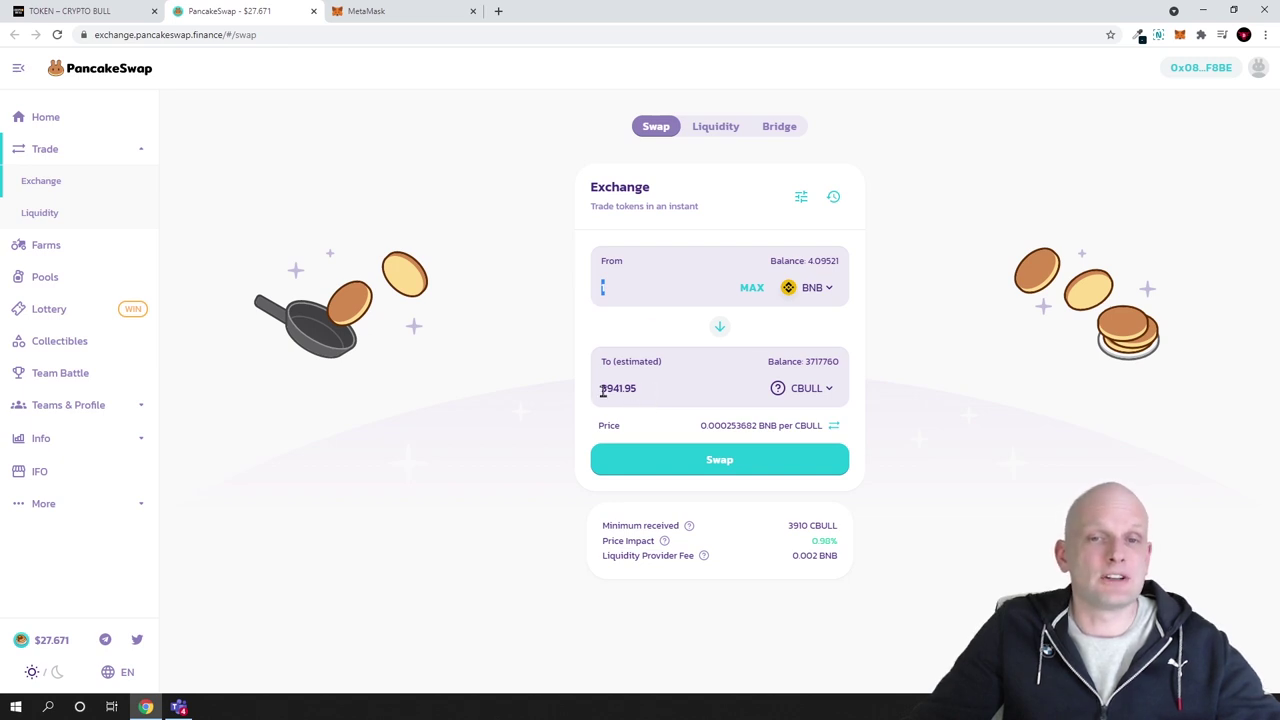
left_click_drag(603, 391, 651, 390)
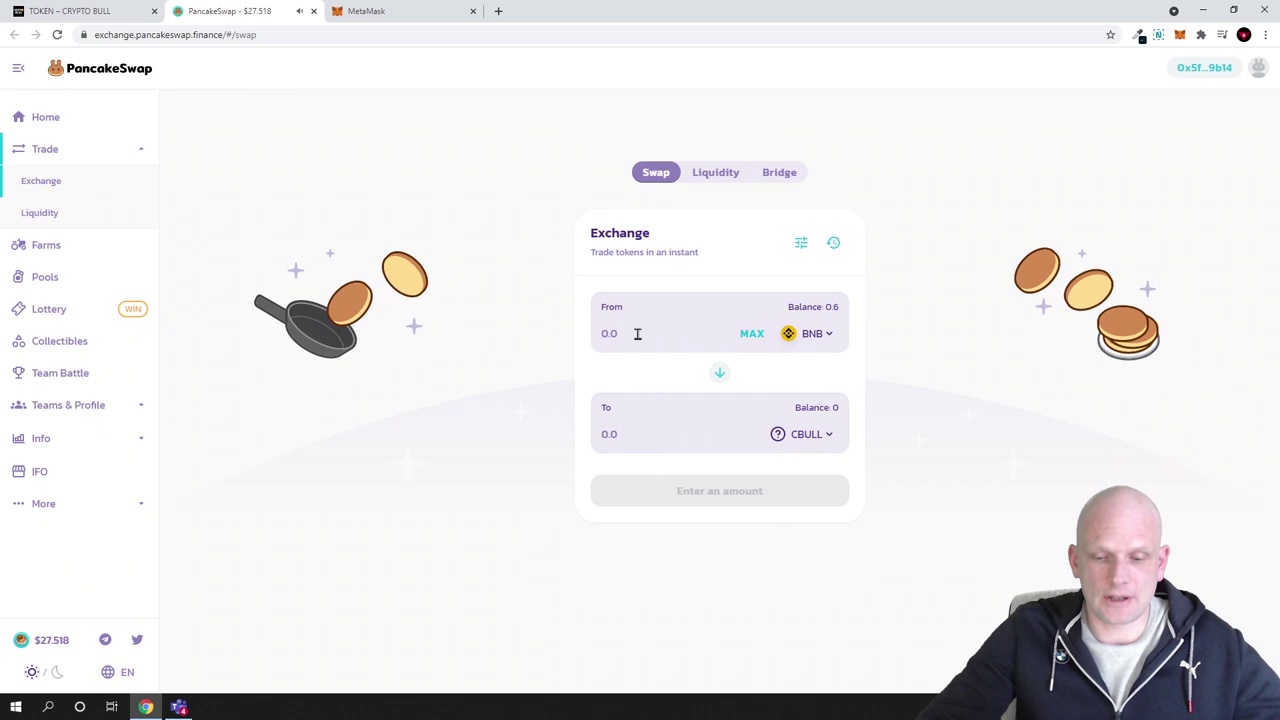
- Set the amount to swap to 0.5 BNB, and check the CBULL estimate and the token balances in MetaMask
type("0")
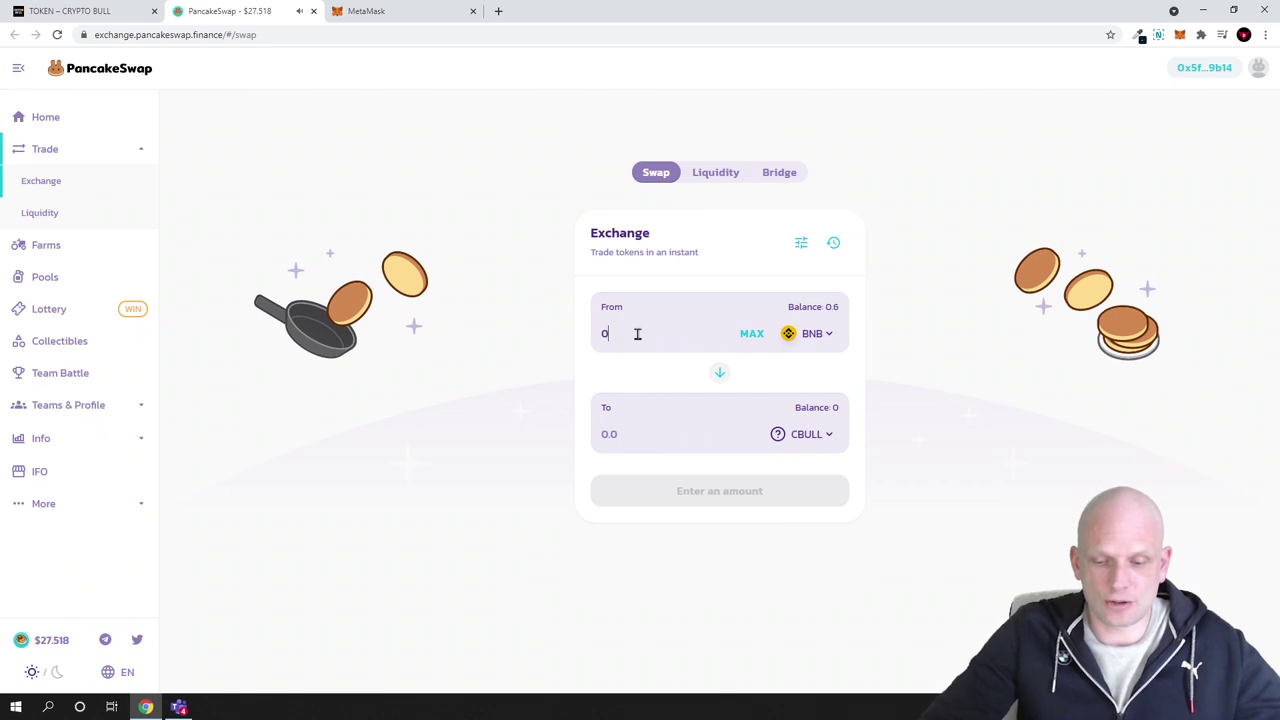
type(".5")
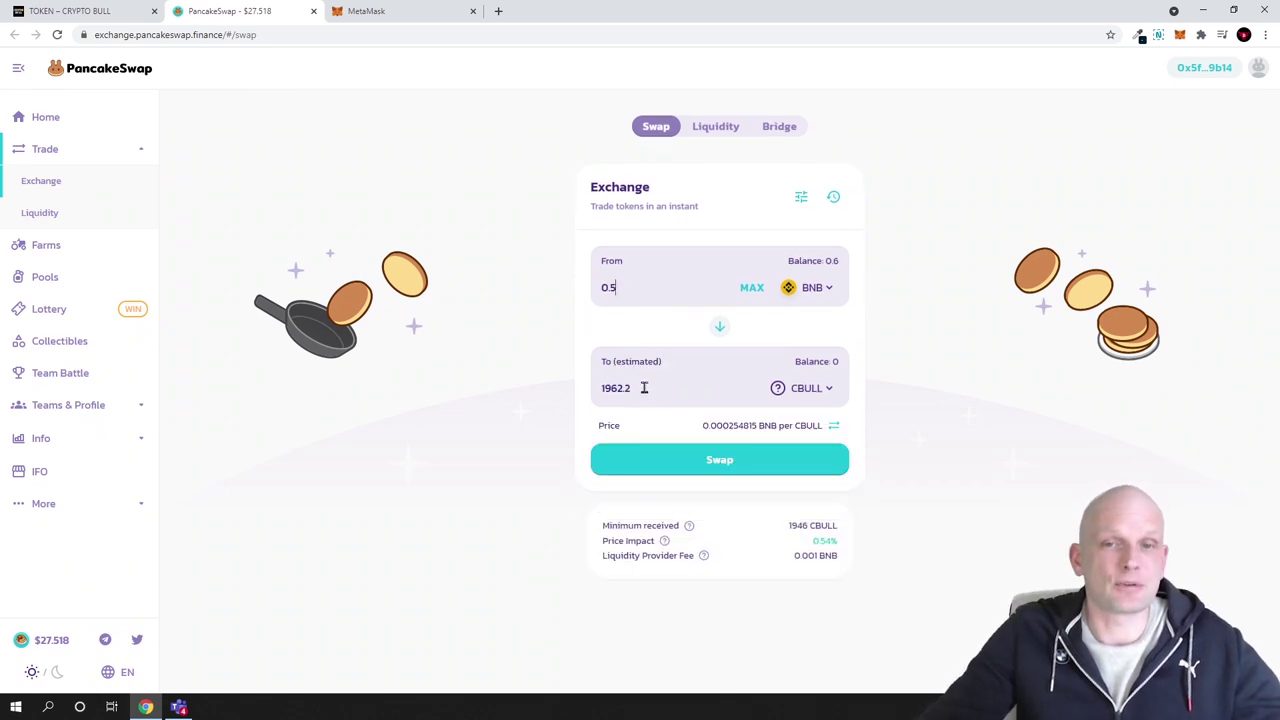
left_click_drag(640, 388, 596, 388)
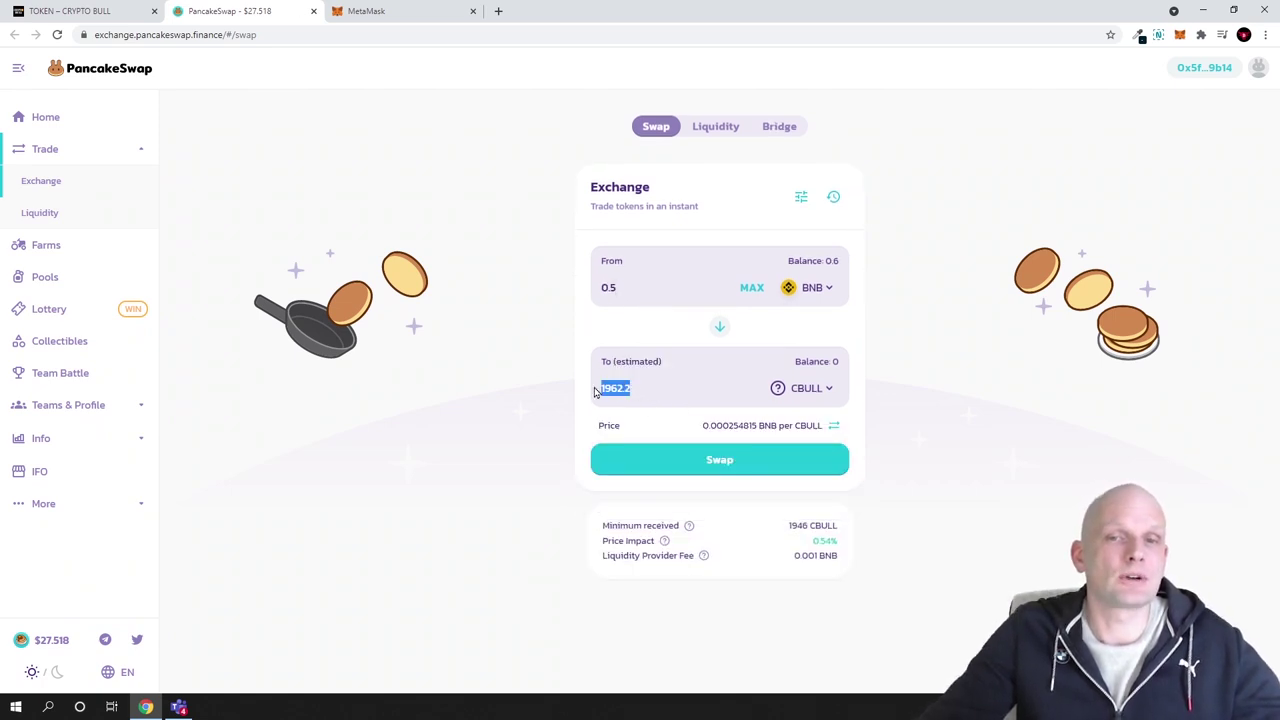
left_click(652, 388)
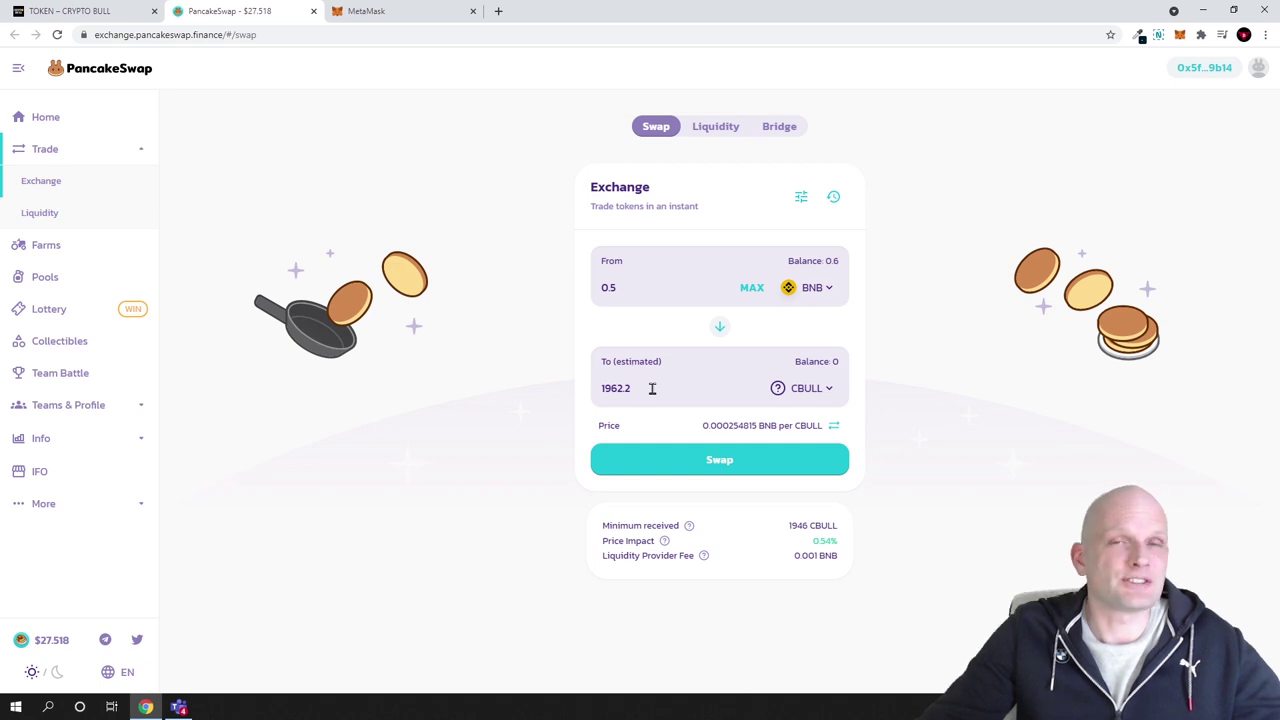
key("ctrl+Tab")
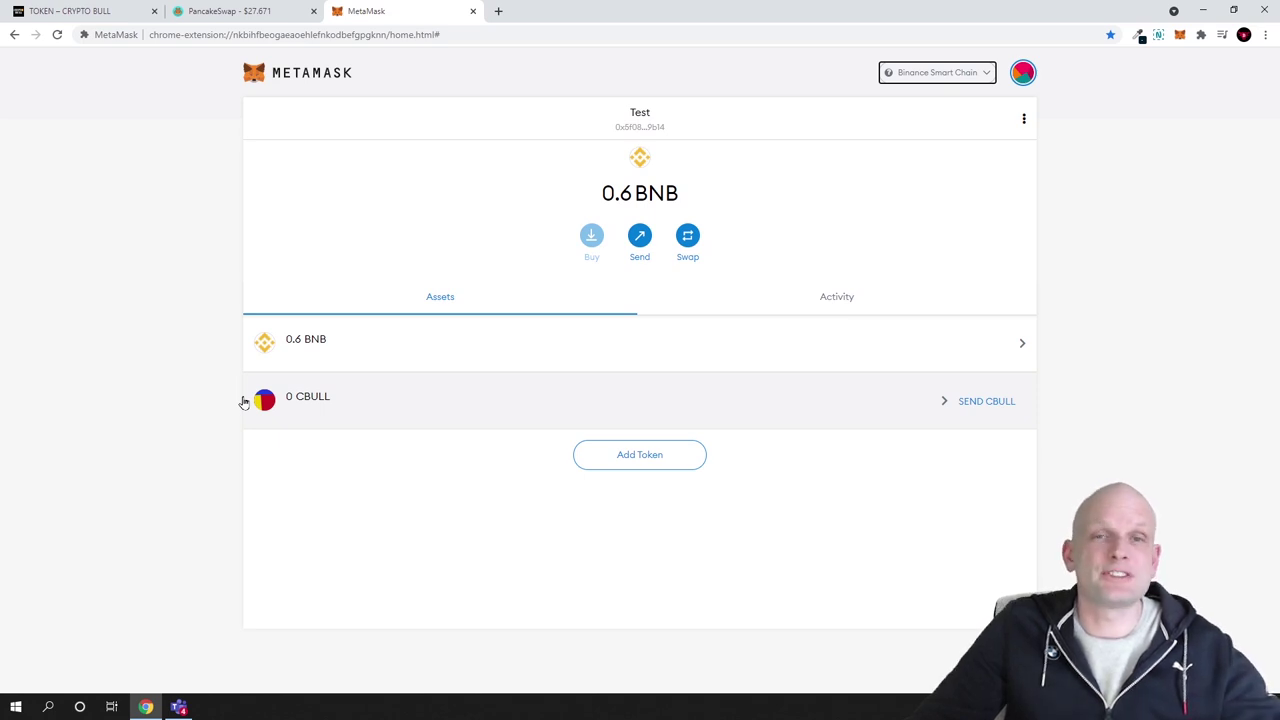
key("ctrl+shift+Tab")
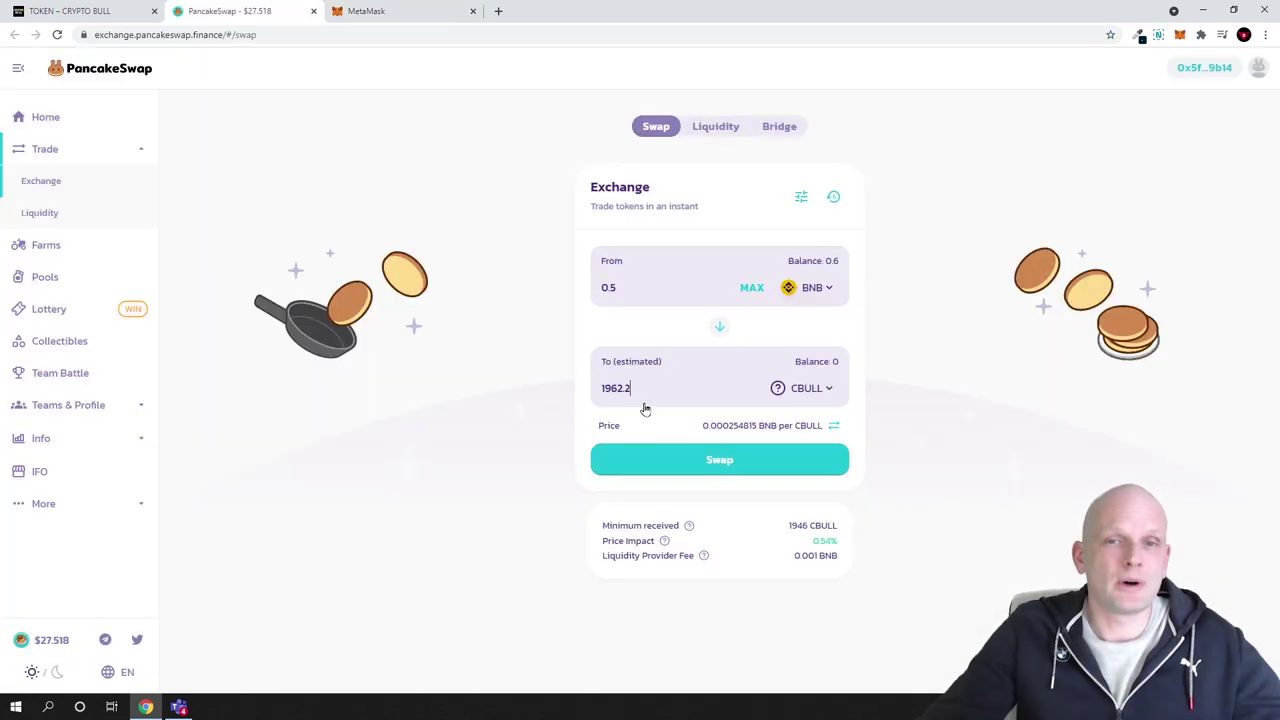
- Swap the 0.5 BNB for CBULL, approve the transaction in the wallet, and switch to MetaMask to check the balances
left_click(729, 462)
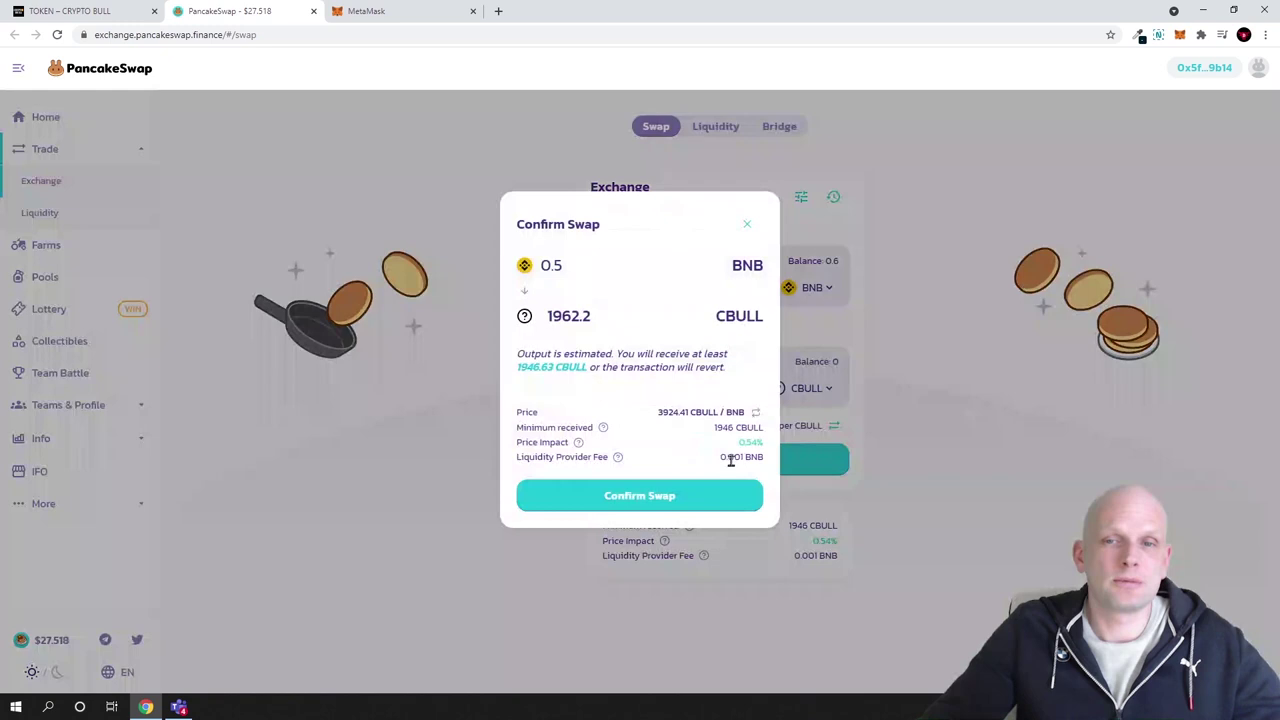
left_click(675, 495)
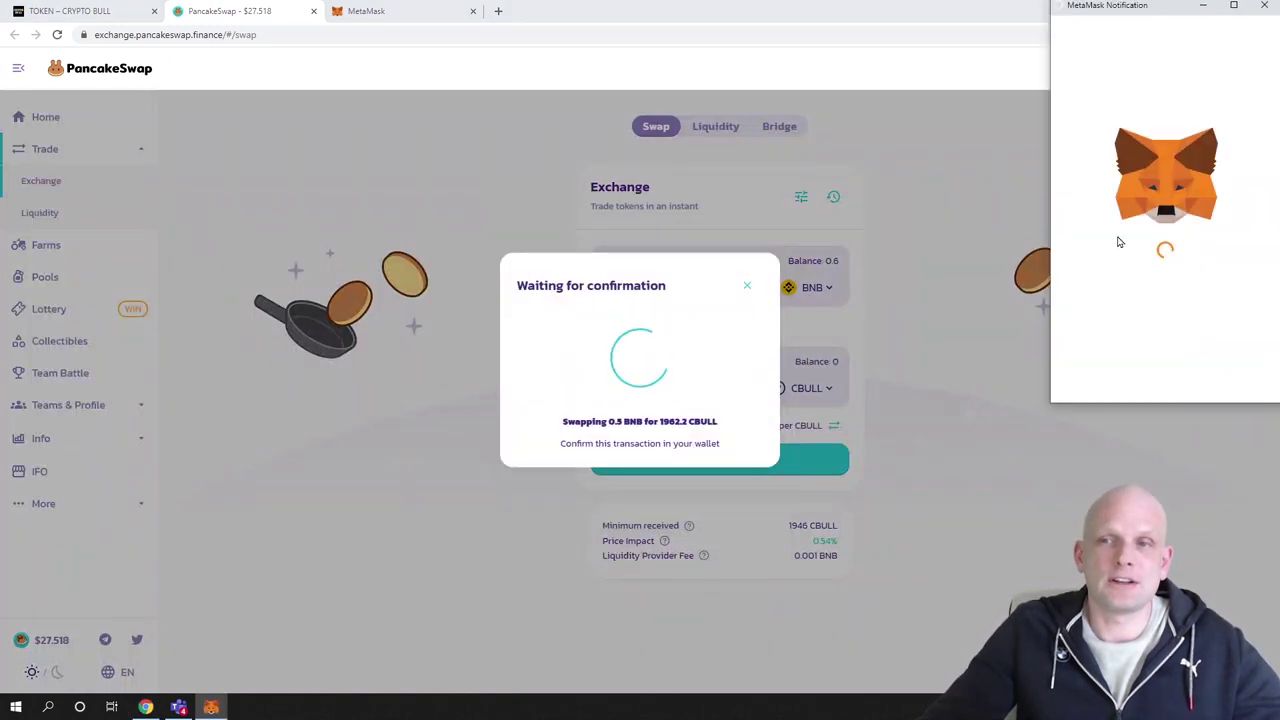
left_click(1216, 378)
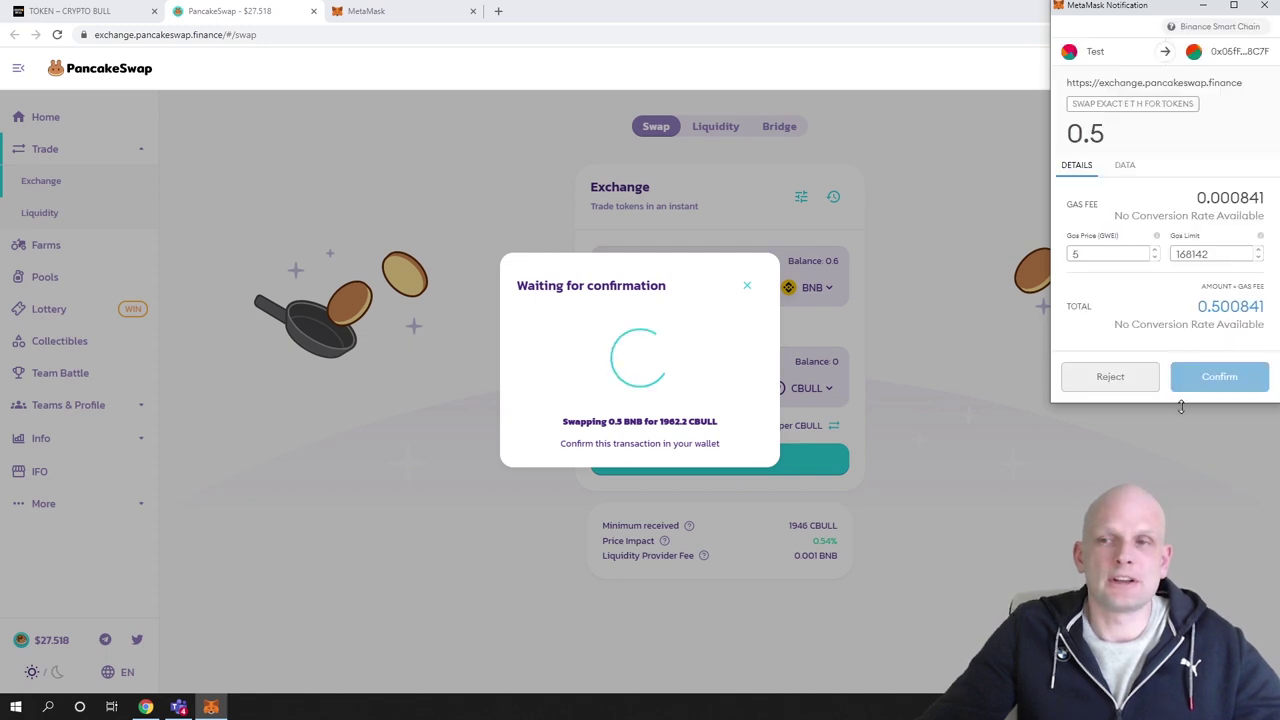
left_click(636, 451)
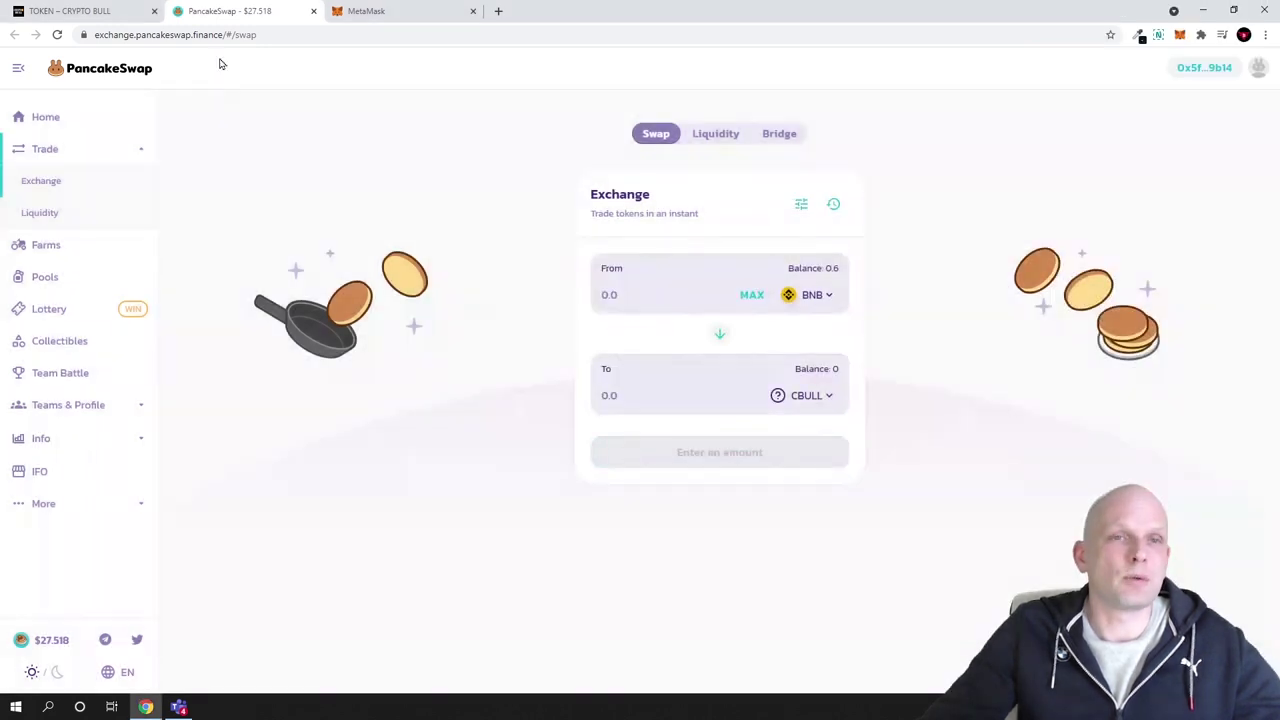
left_click(366, 11)
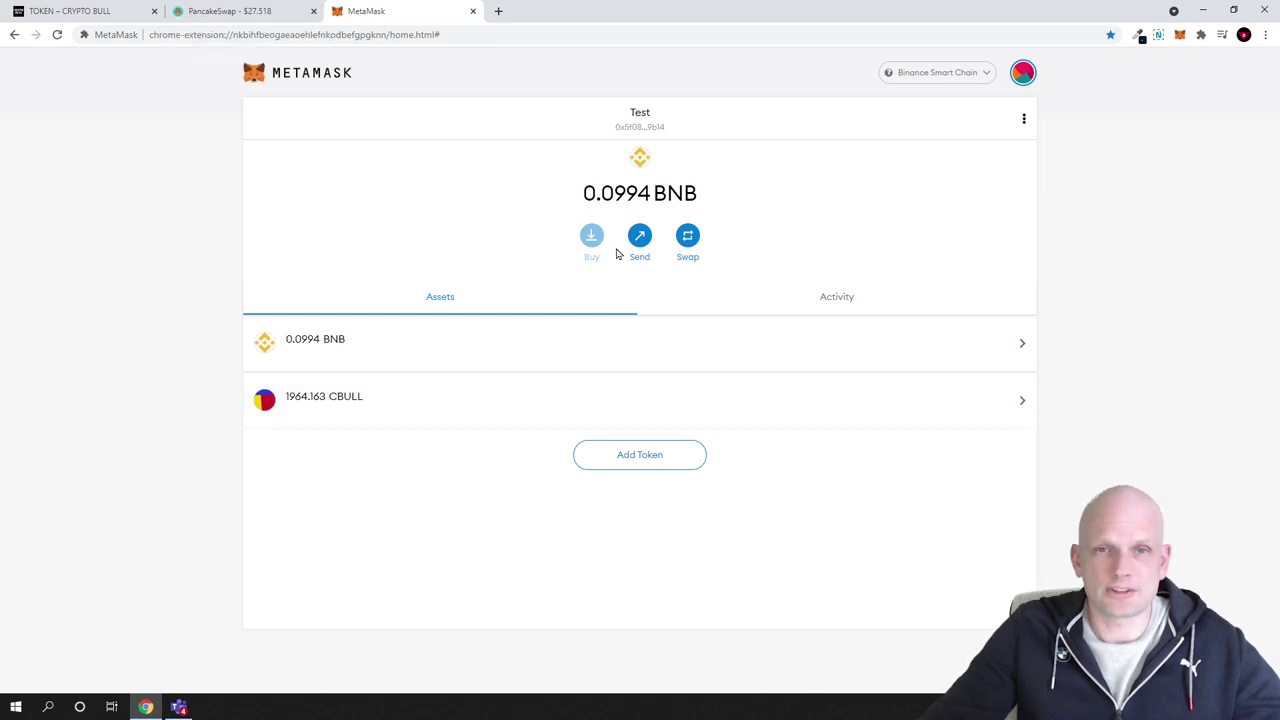
- Return to PancakeSwap and enter 0.5 BNB again to examine the new CBULL estimate
left_click(235, 13)
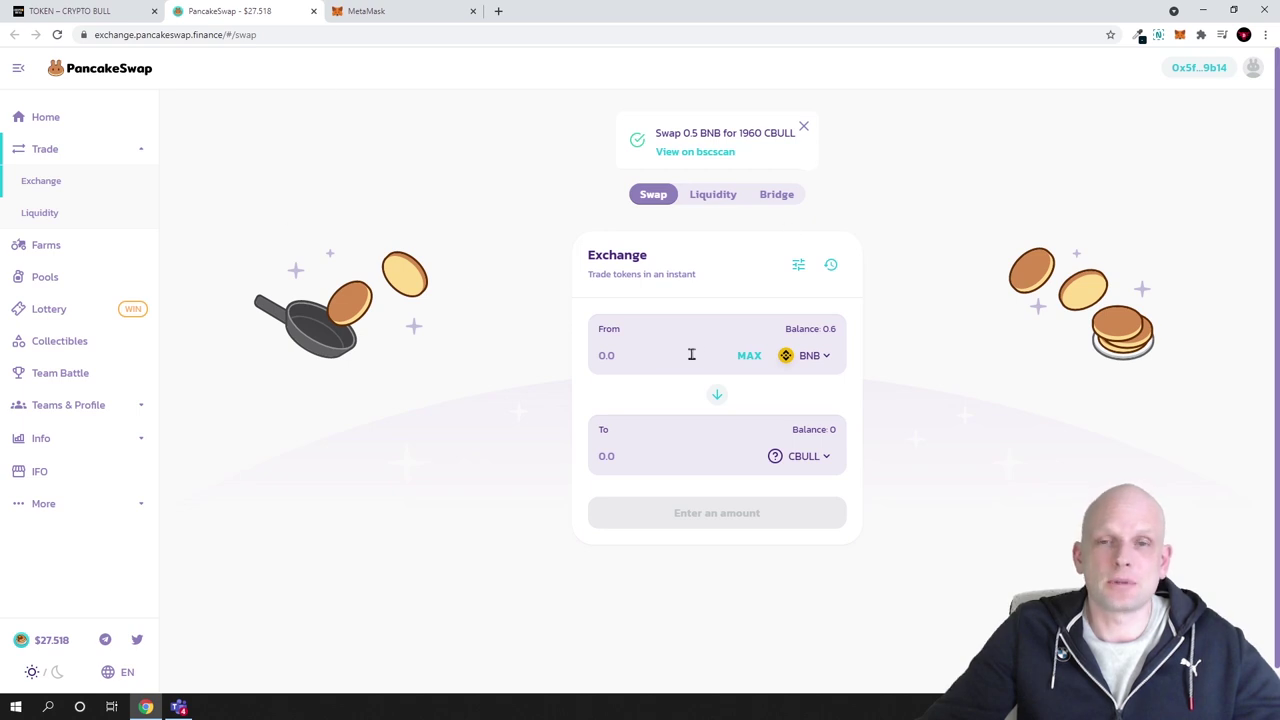
left_click(647, 357)
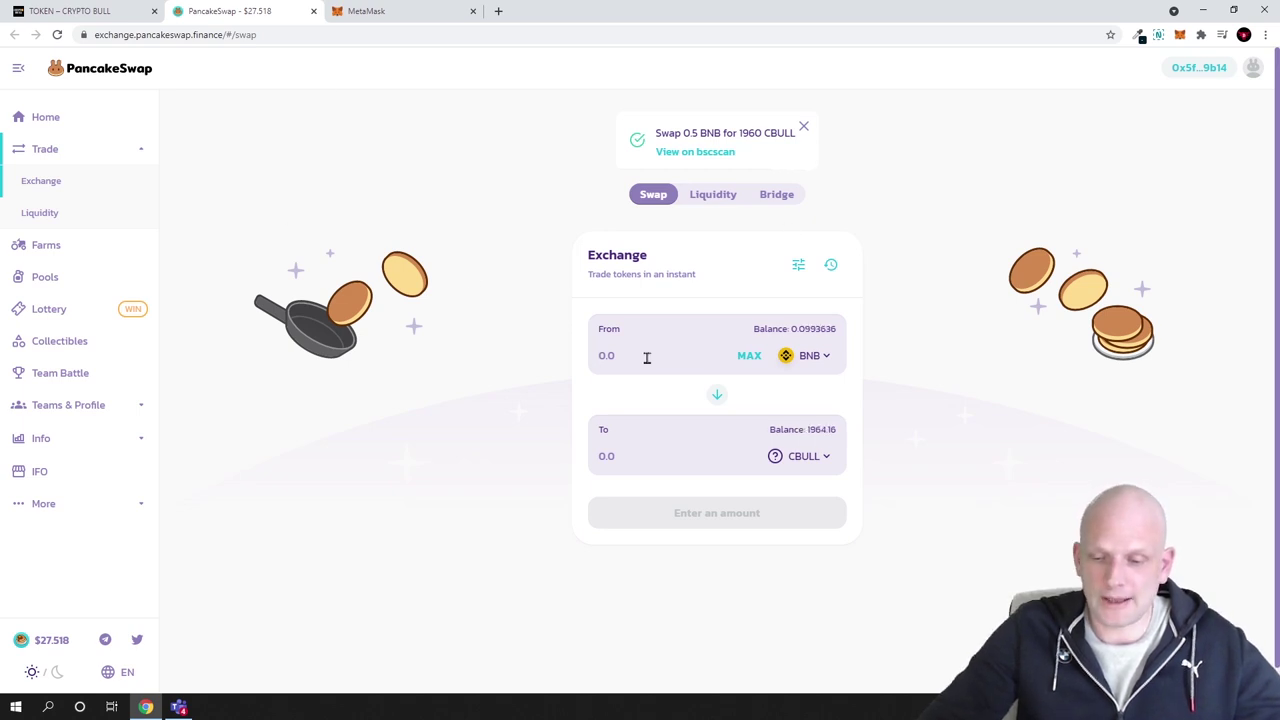
type("0.5")
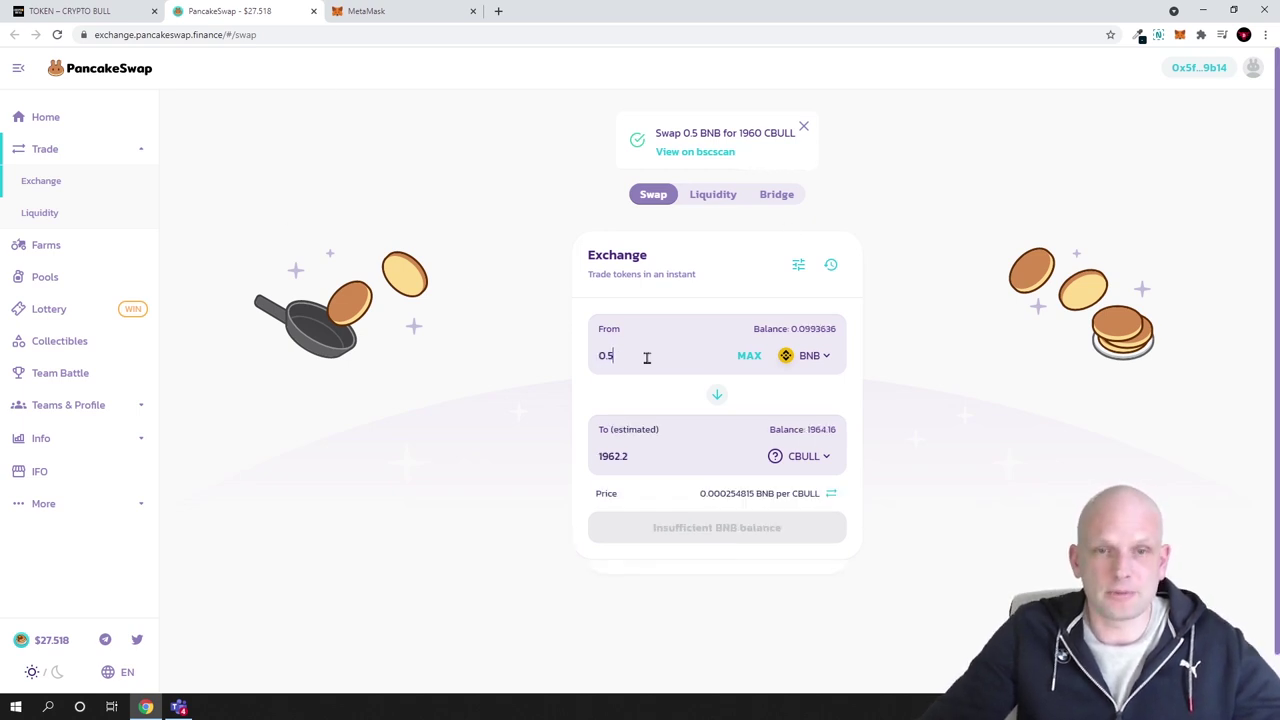
left_click_drag(648, 456, 594, 457)
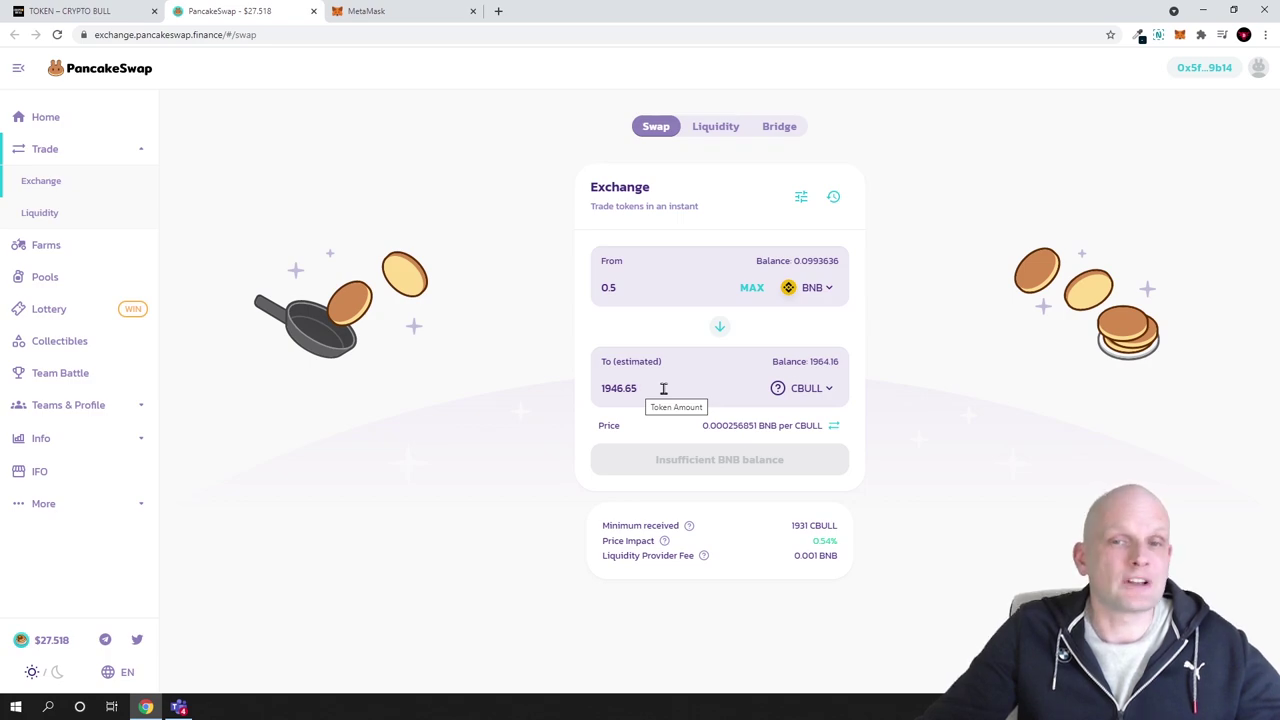
- Switch to the Crypto Bull token page and examine the holder benefits and the CBULL staking offer
left_click(70, 11)
scroll(200, 290, "up", 3)
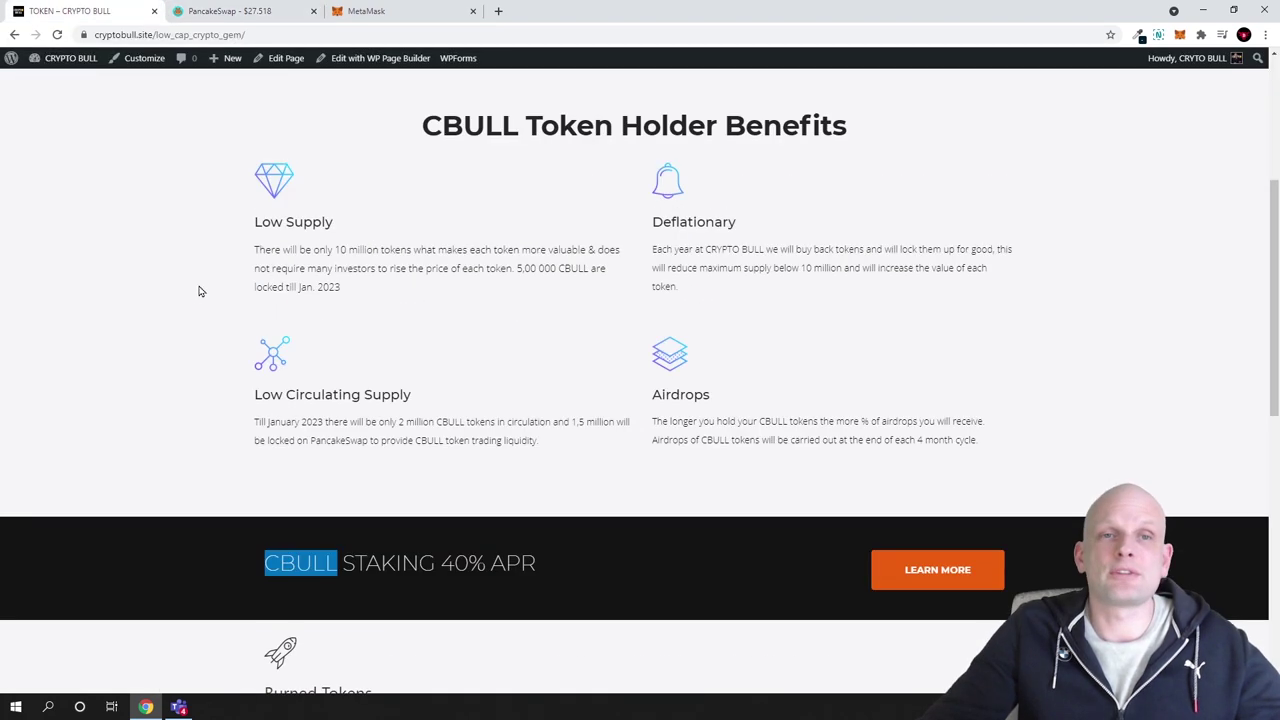
scroll(194, 307, "down", 3)
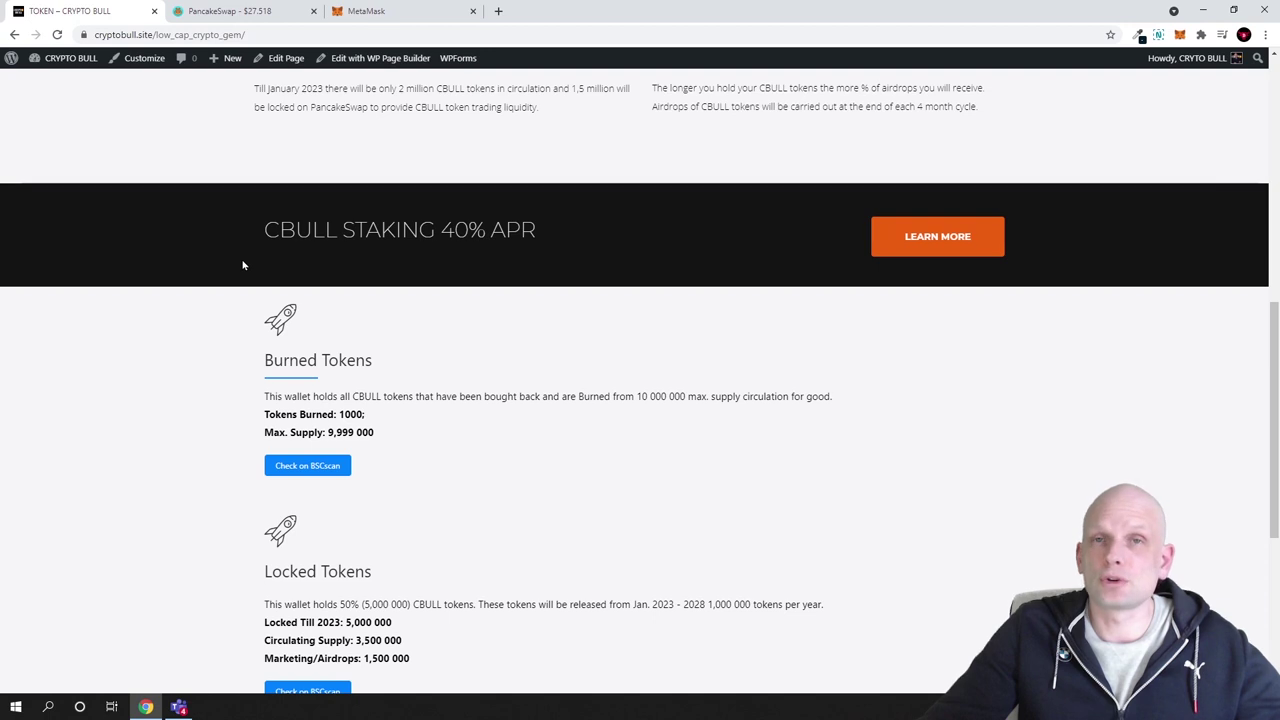
left_click_drag(265, 229, 557, 240)
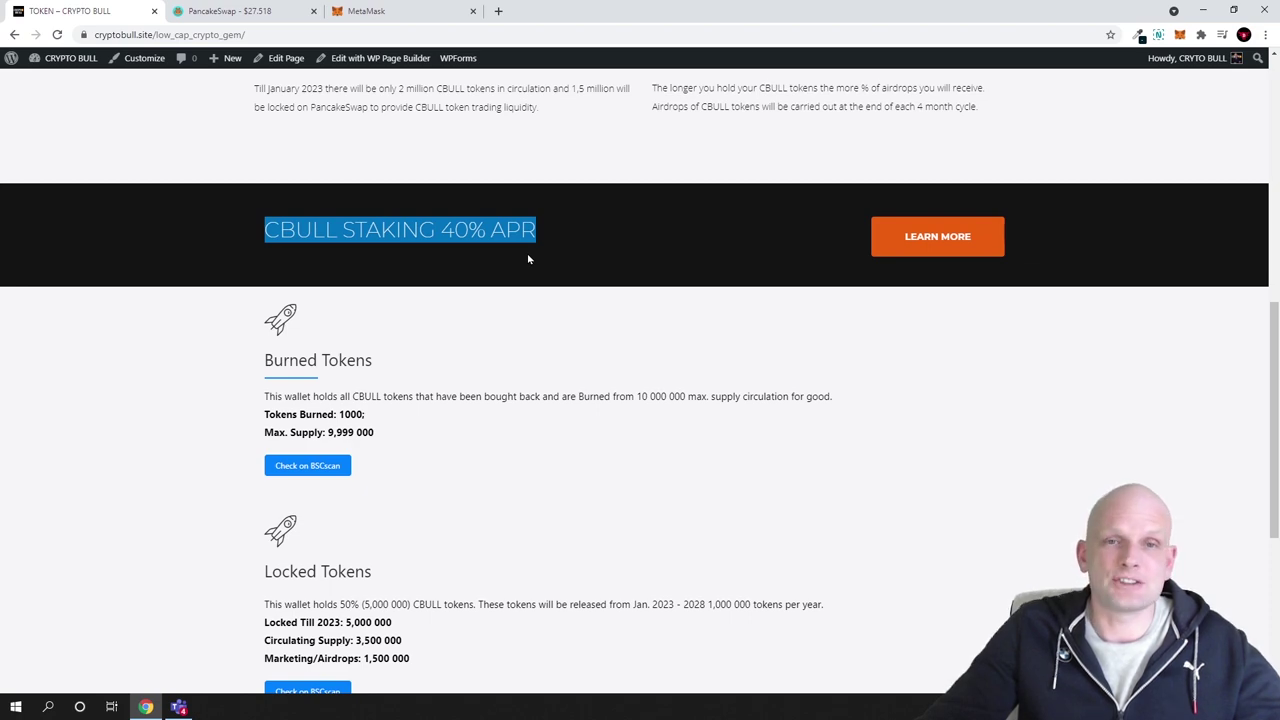
scroll(528, 259, "up", 5)
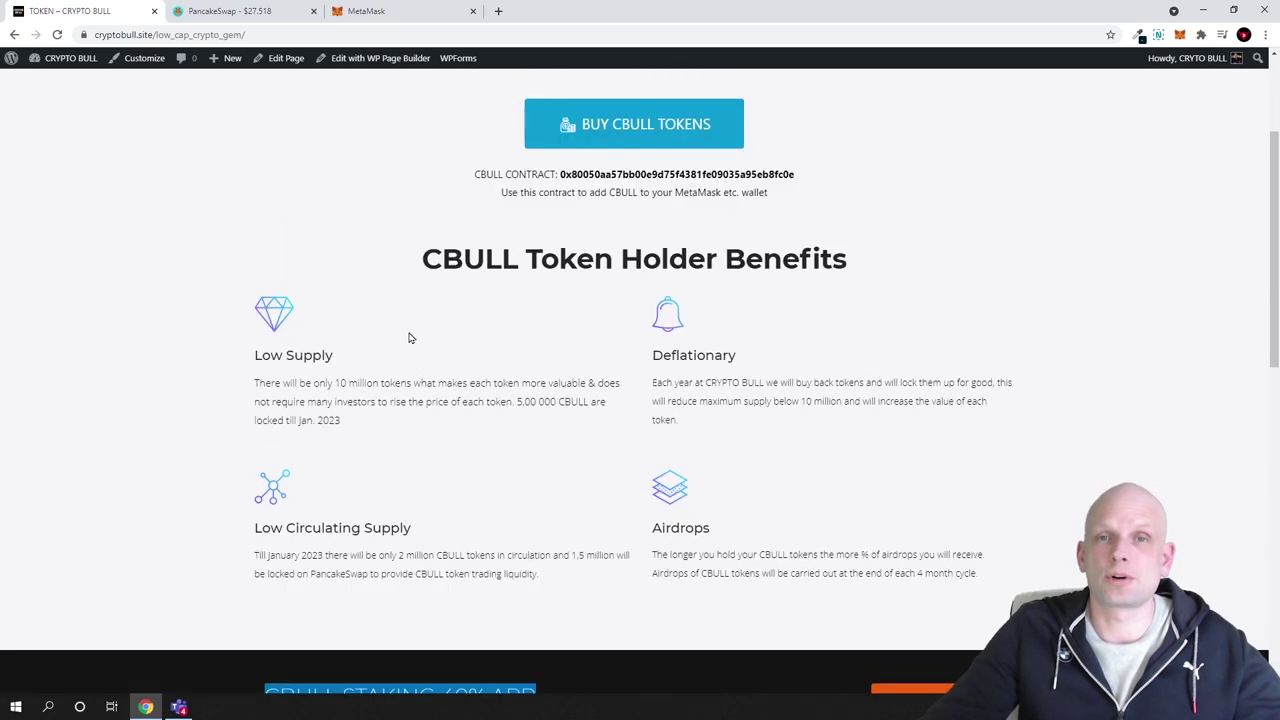
scroll(421, 261, "up", 2)
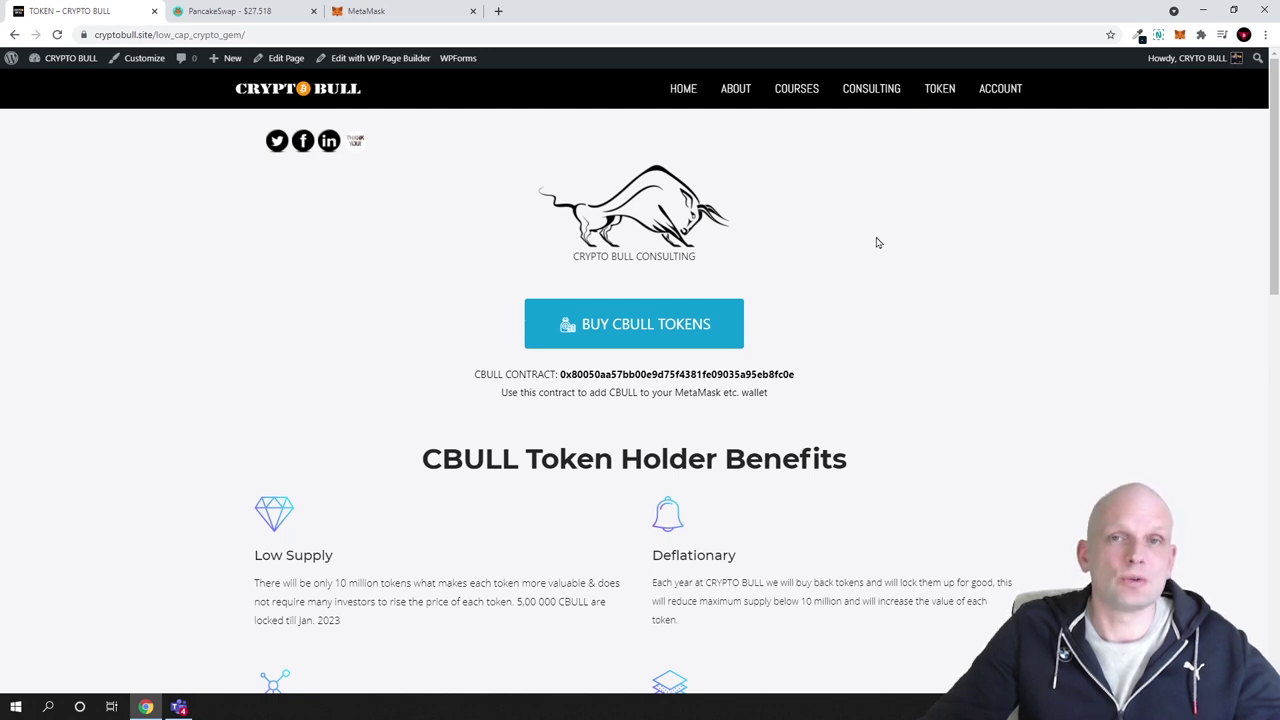
scroll(872, 265, "down", 1)
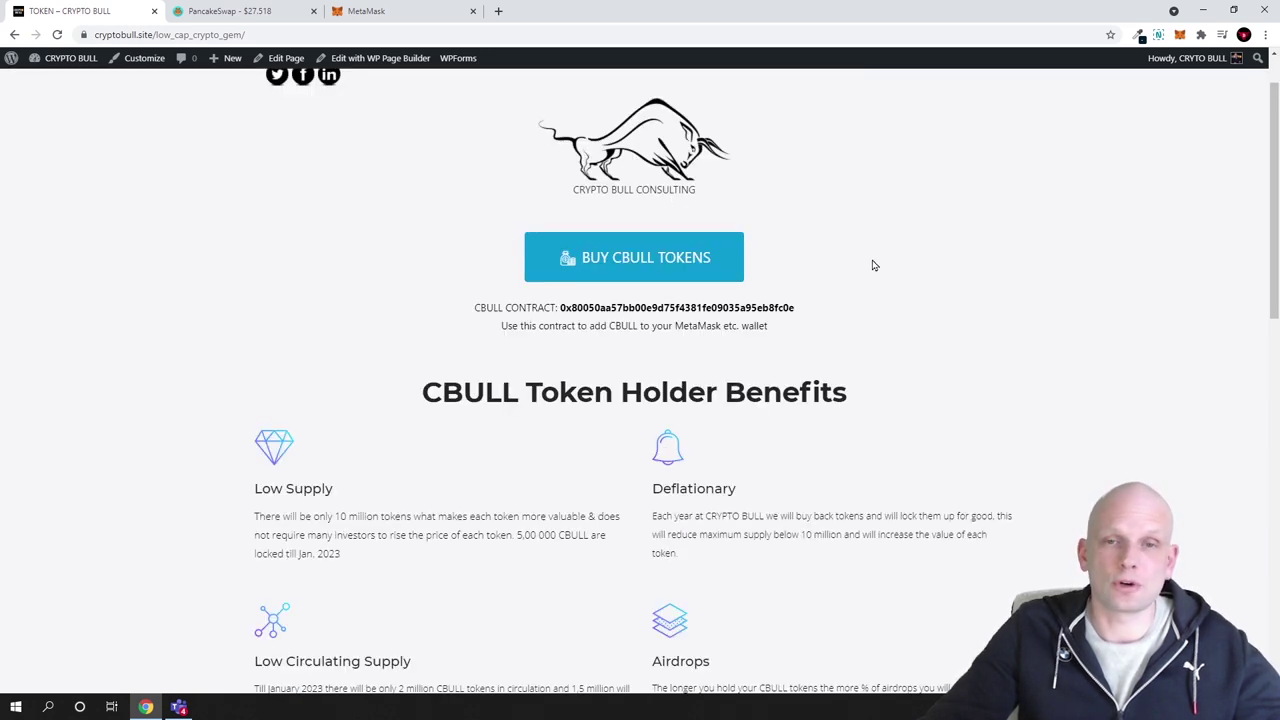